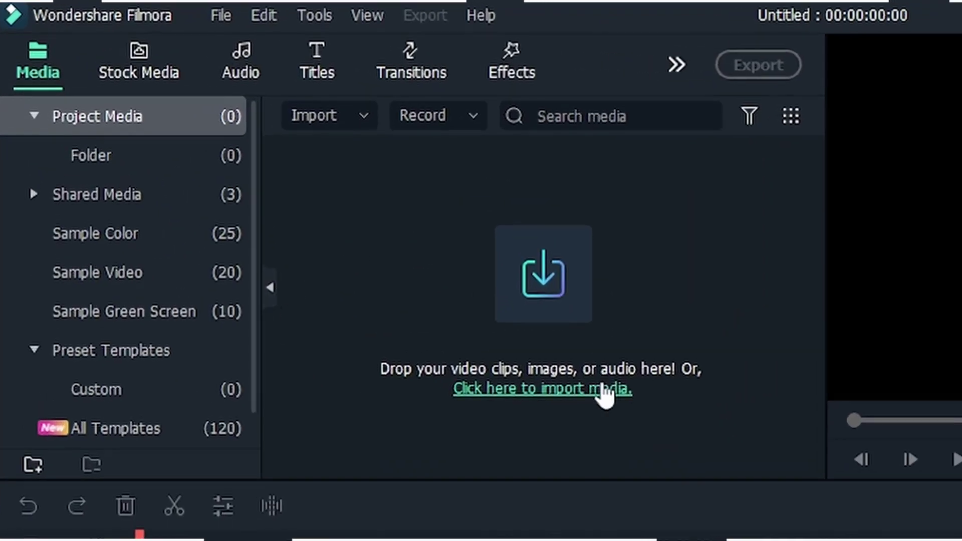
Browse the stock videos folder, then close the Open dialog without importing anything
left_click(546, 311)
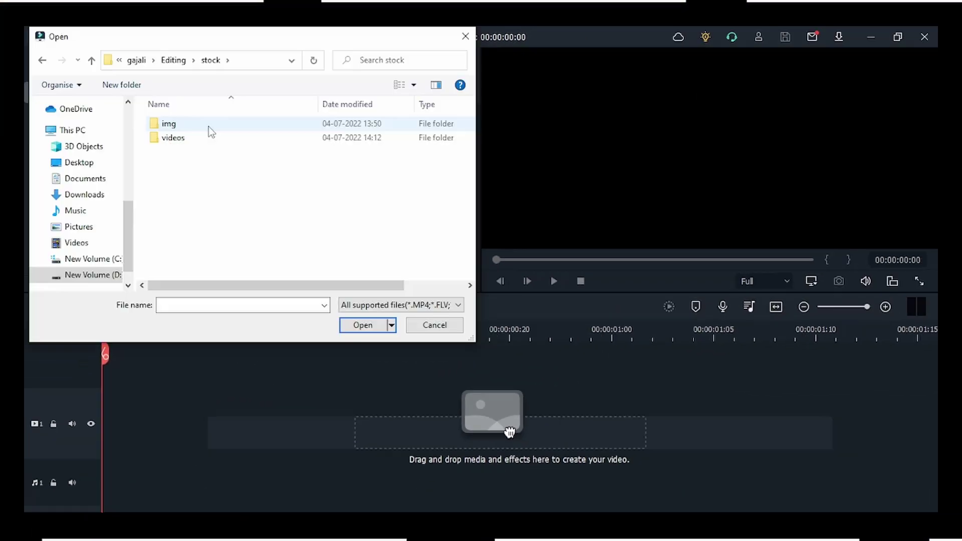
left_click(201, 136)
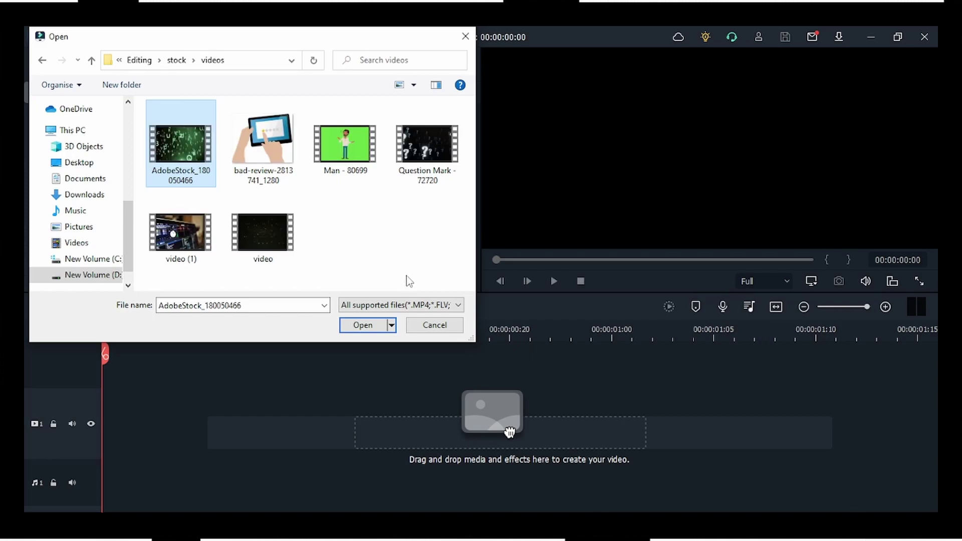
left_click(466, 37)
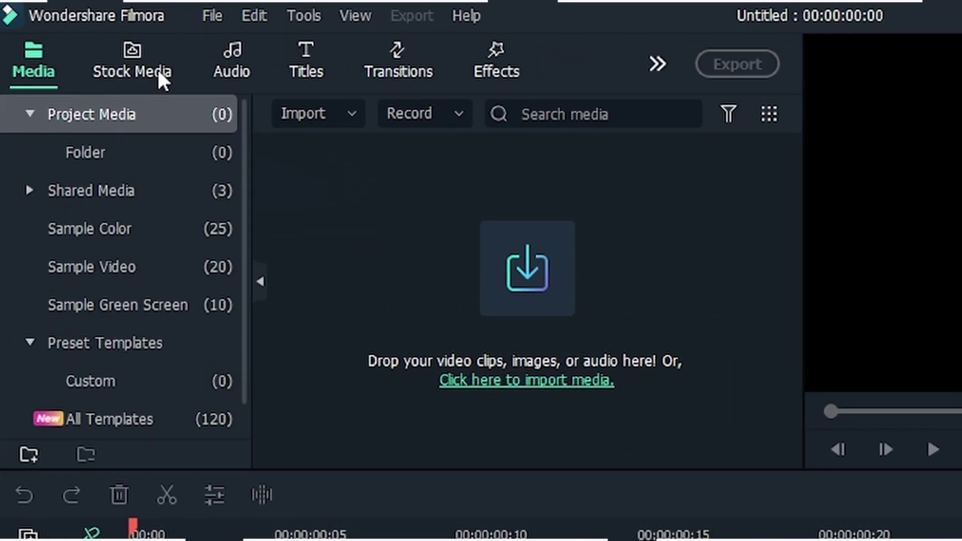
From Pexels stock media for 'stunt', drag the helmet-driver clip onto the timeline
left_click(118, 68)
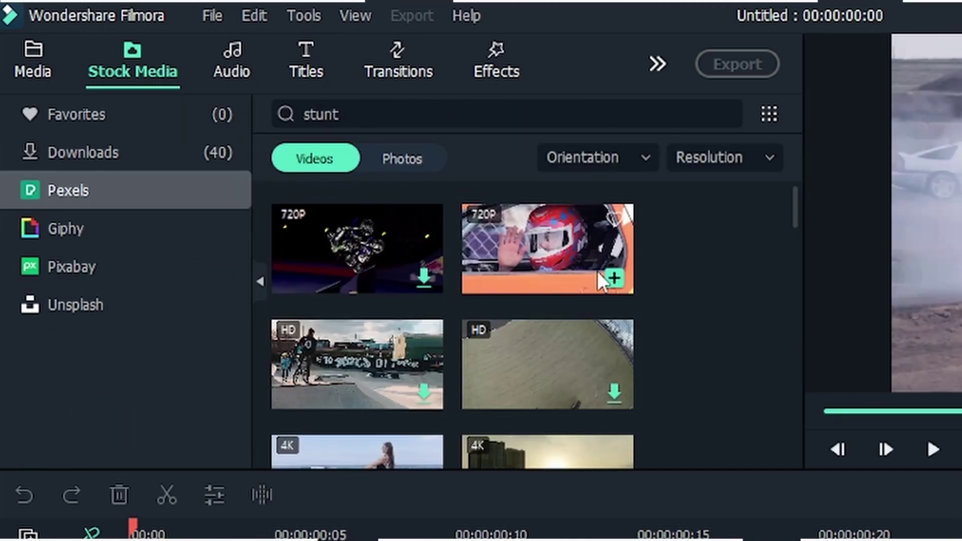
left_click_drag(600, 282, 224, 411)
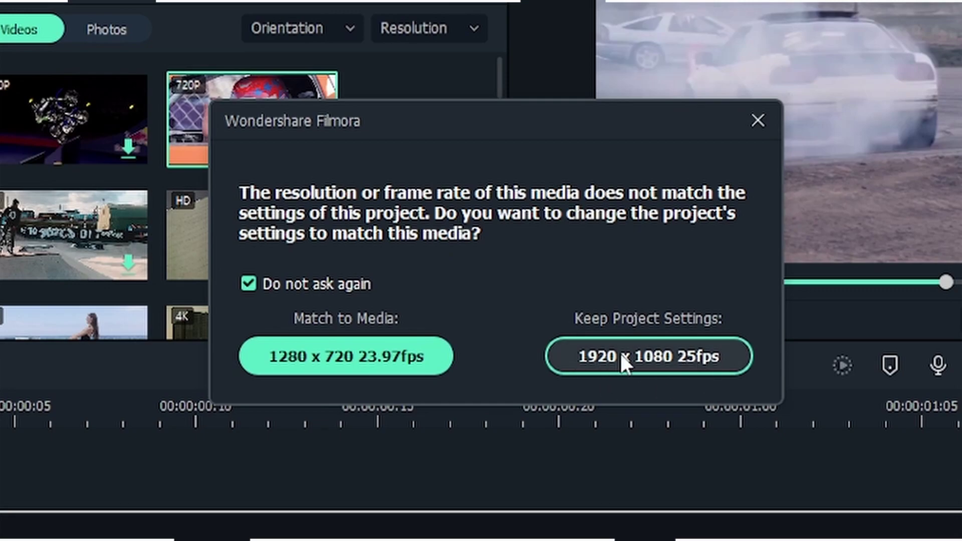
Keep the 1920 x 1080 project resolution and change the project frame rate to 30 fps
left_click(681, 348)
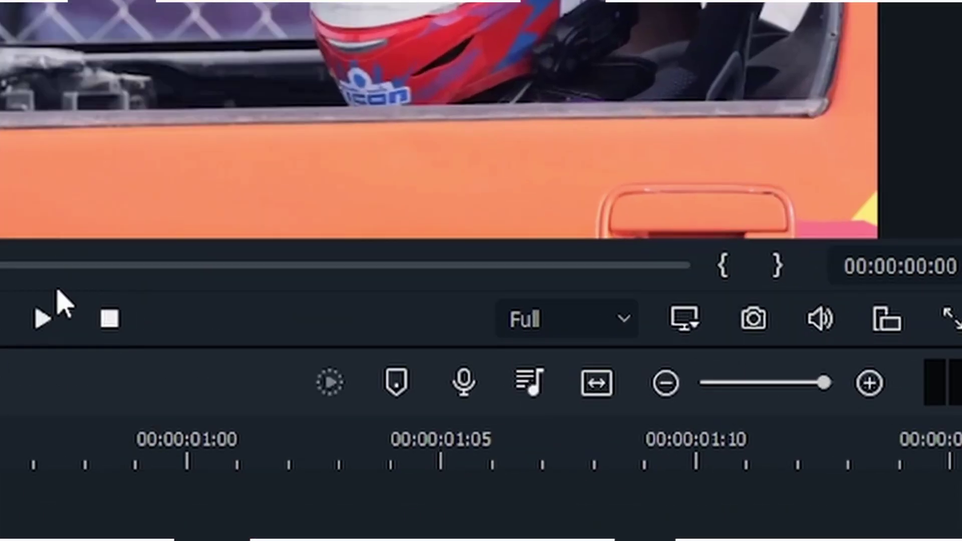
left_click(684, 318)
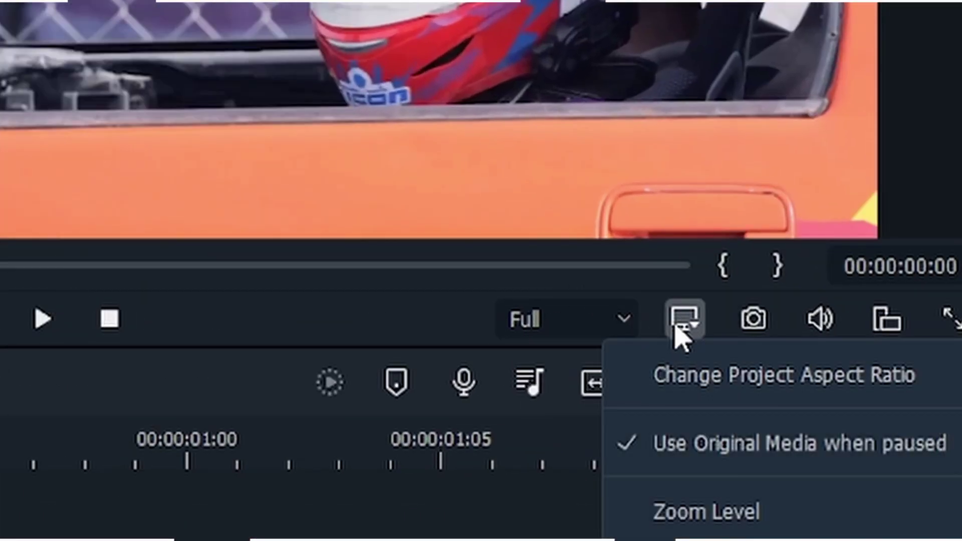
left_click(684, 378)
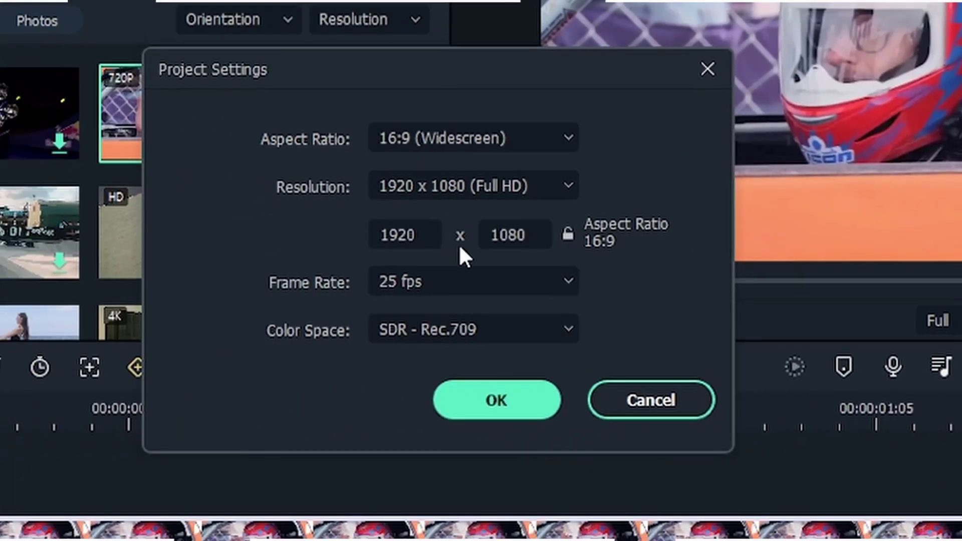
left_click(440, 281)
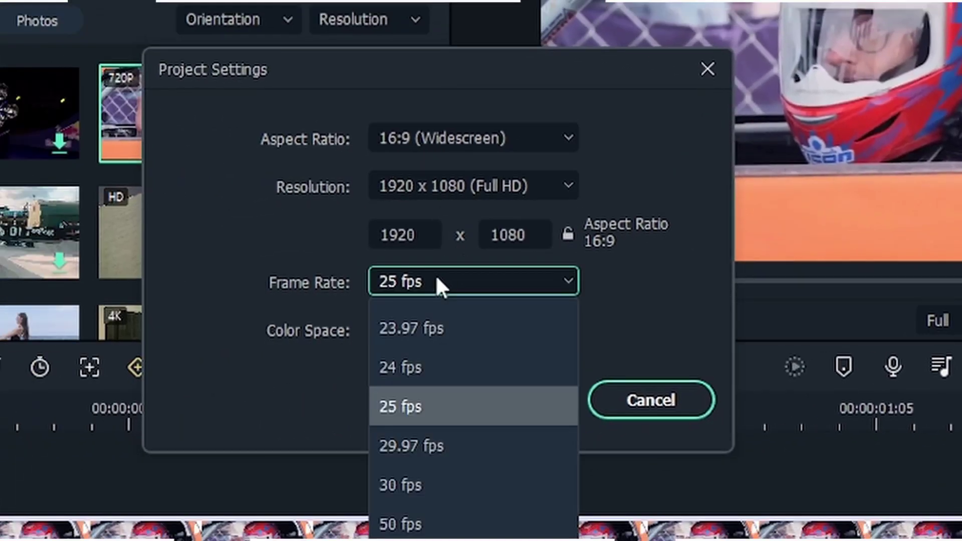
left_click(430, 491)
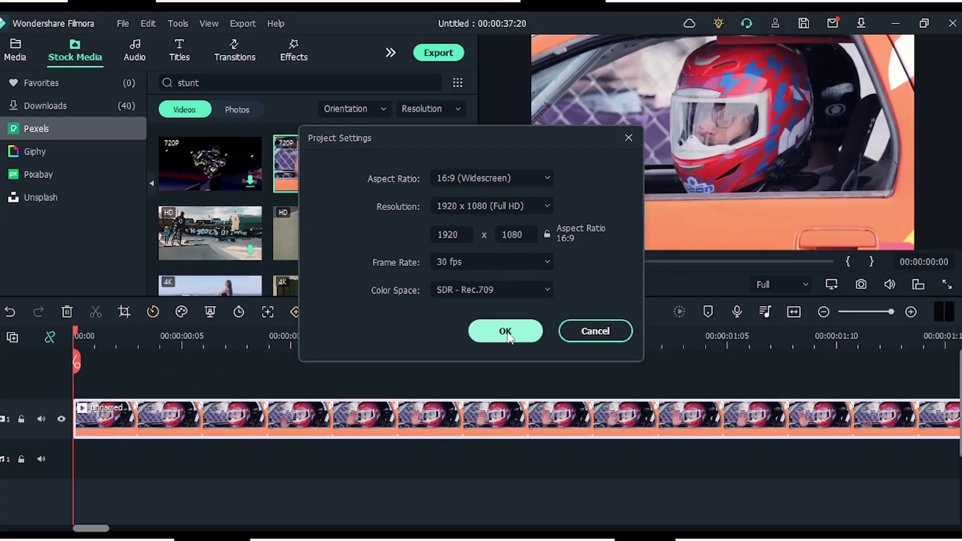
left_click(506, 332)
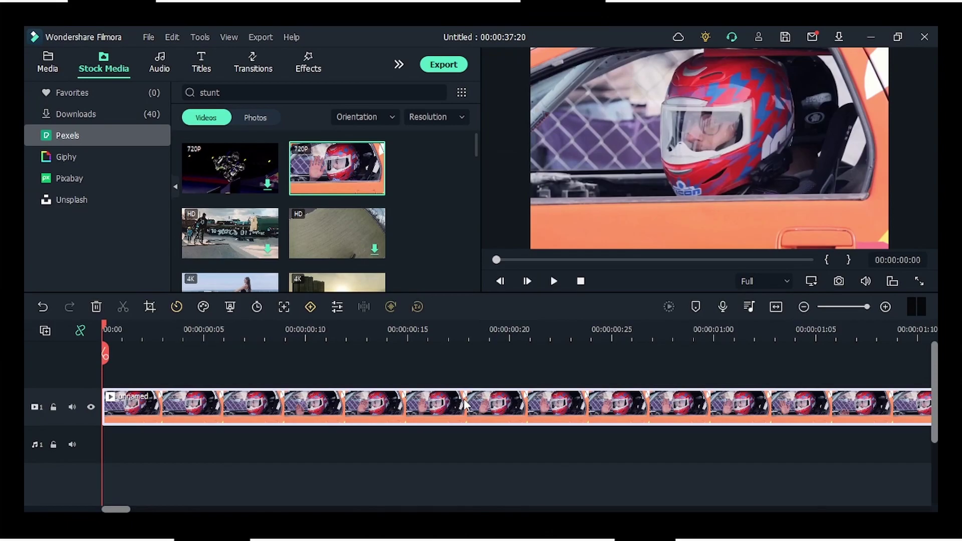
Delete the clip and re-add the helmet stunt clip, keeping the 1920 x 1080 30 fps settings
key("Delete")
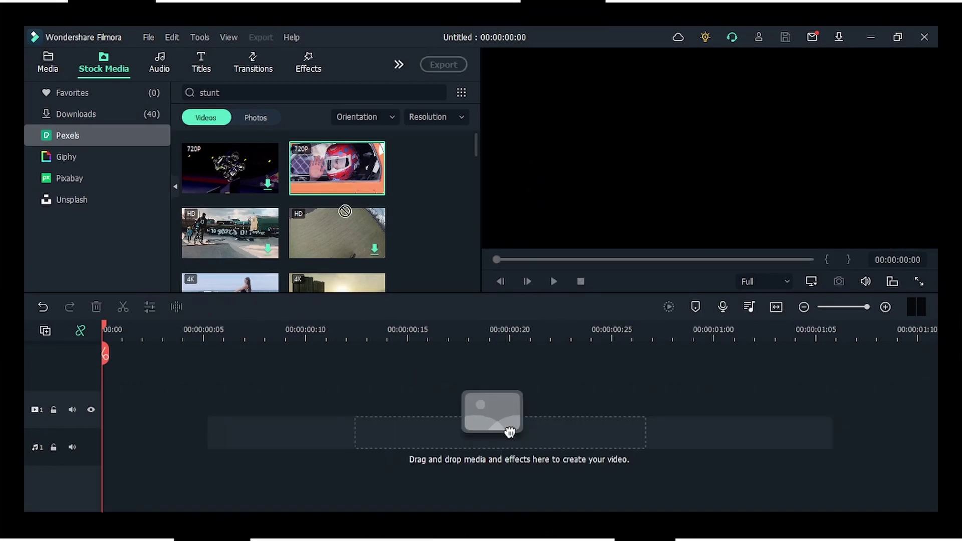
left_click_drag(344, 210, 111, 423)
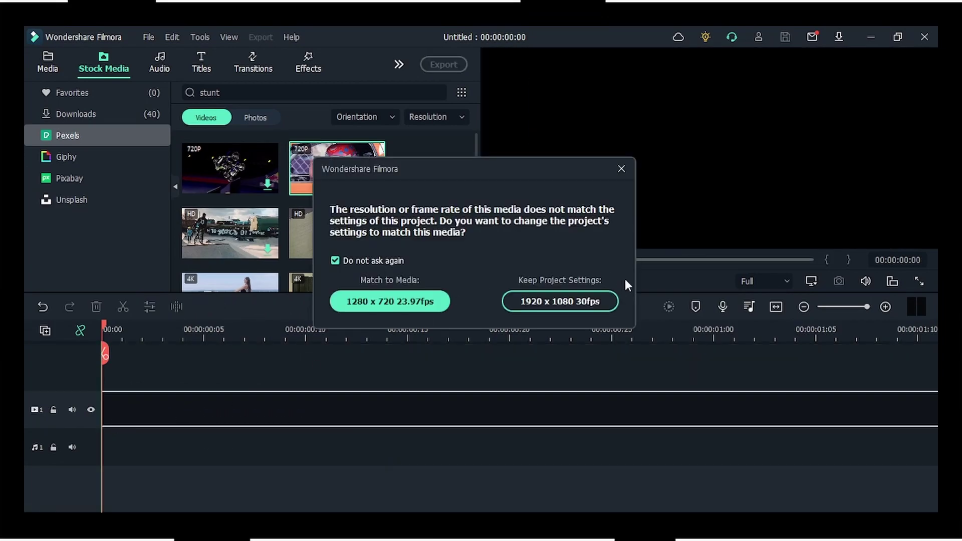
left_click(595, 303)
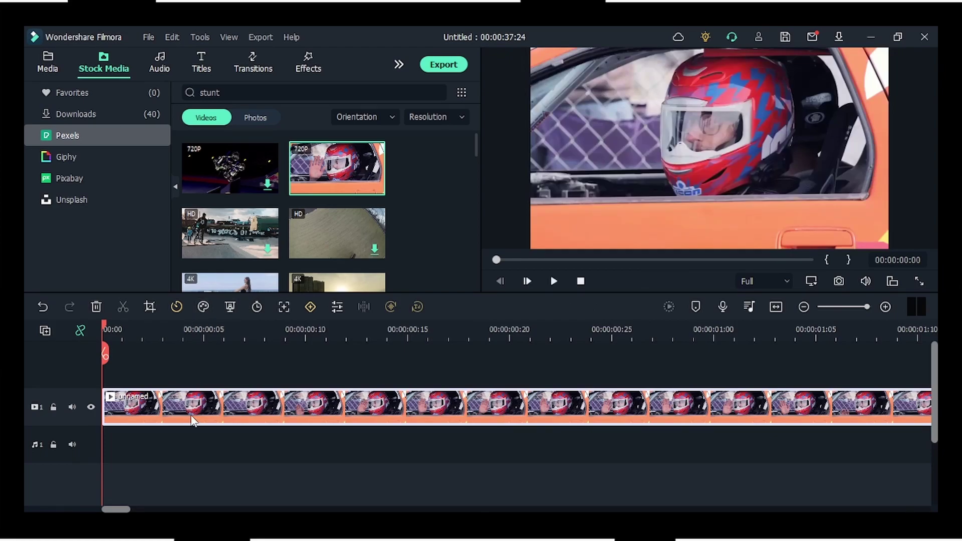
Preview the clip on a zoomed-out timeline, stopping around 00:00:07:22
key("space")
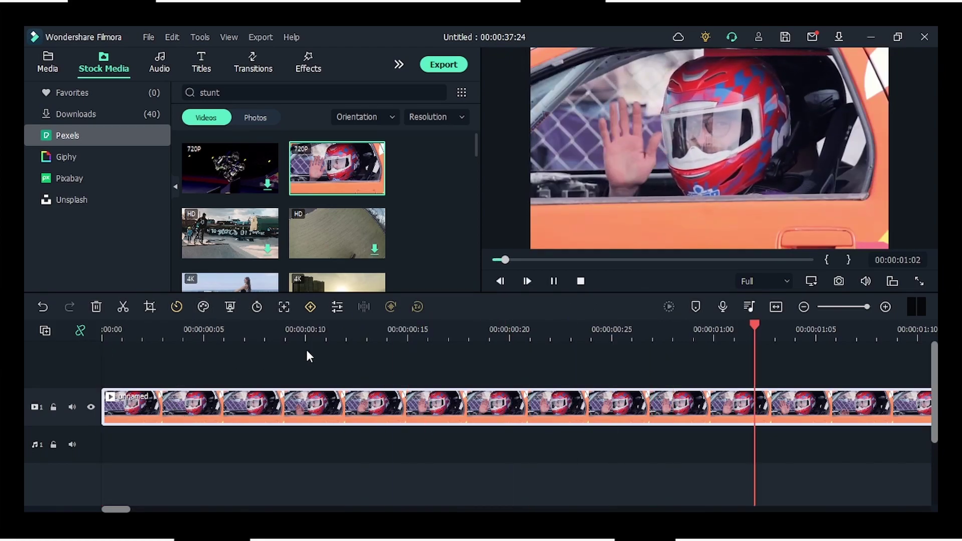
left_click_drag(371, 332, 181, 339)
key("space")
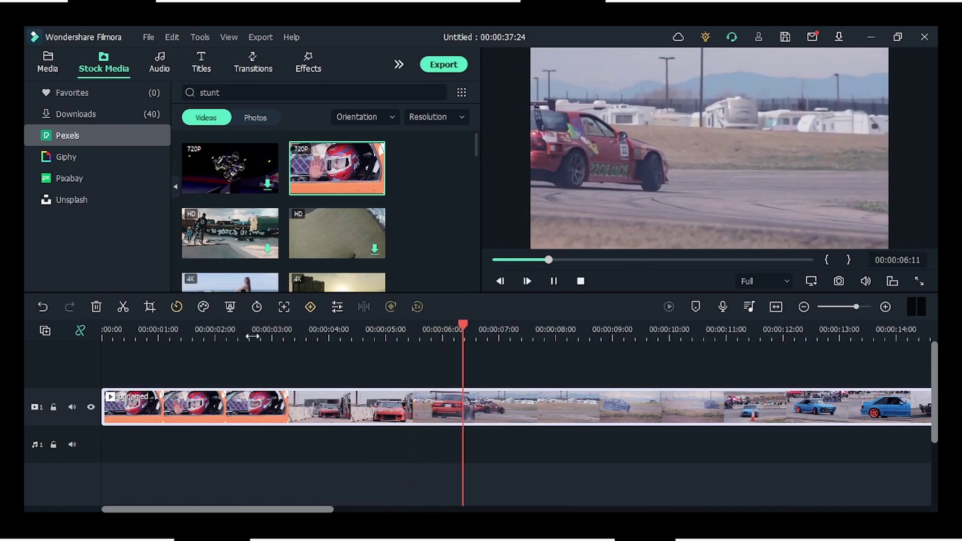
key("space")
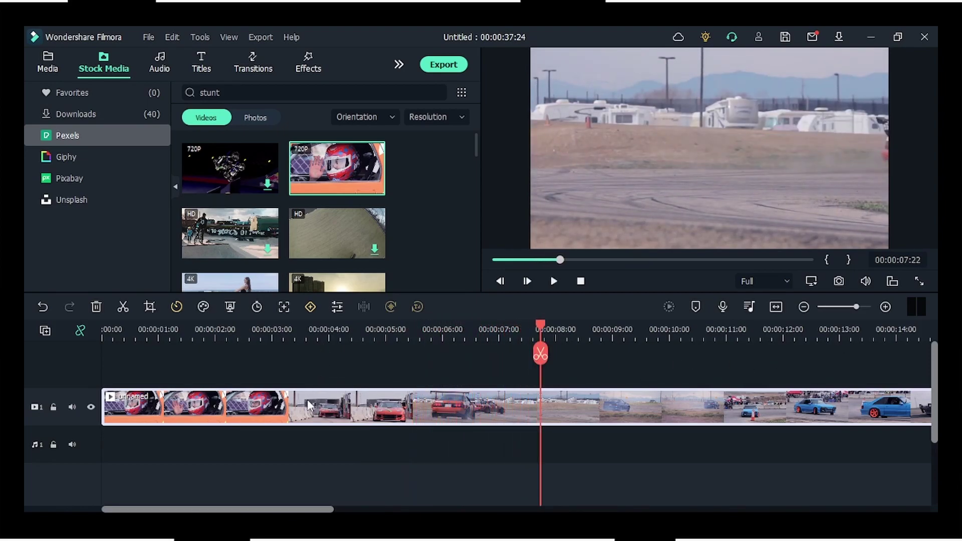
Bring up the stunt clip's context menu and dismiss it, leaving its Video properties panel shown
right_click(369, 401)
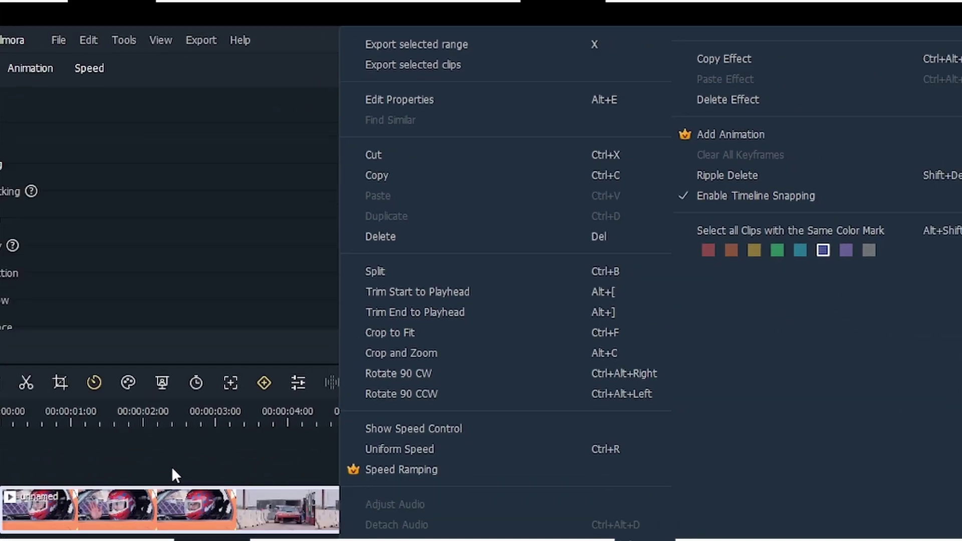
left_click(212, 511)
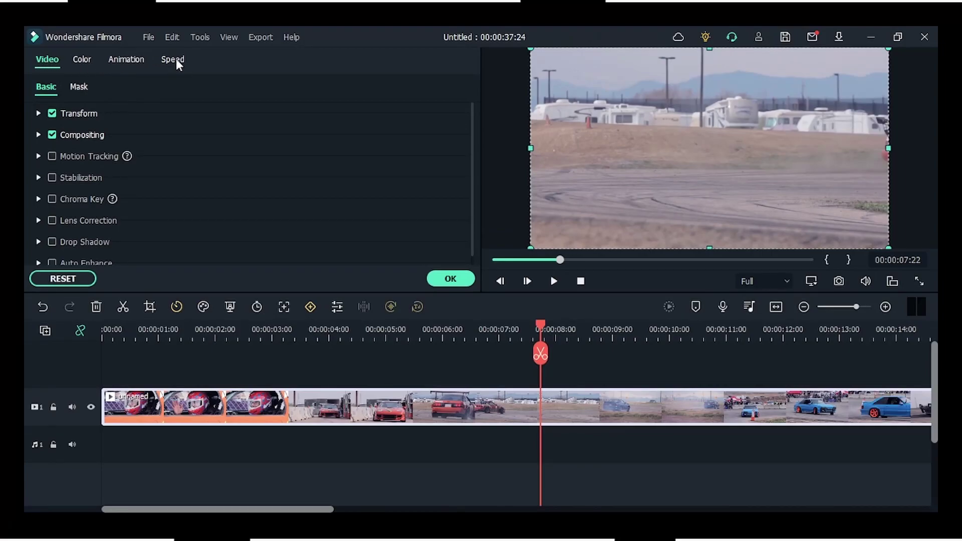
Speed the clip up to 7.75 and make it play in reverse, checking it near 00:00:03:00
left_click(176, 58)
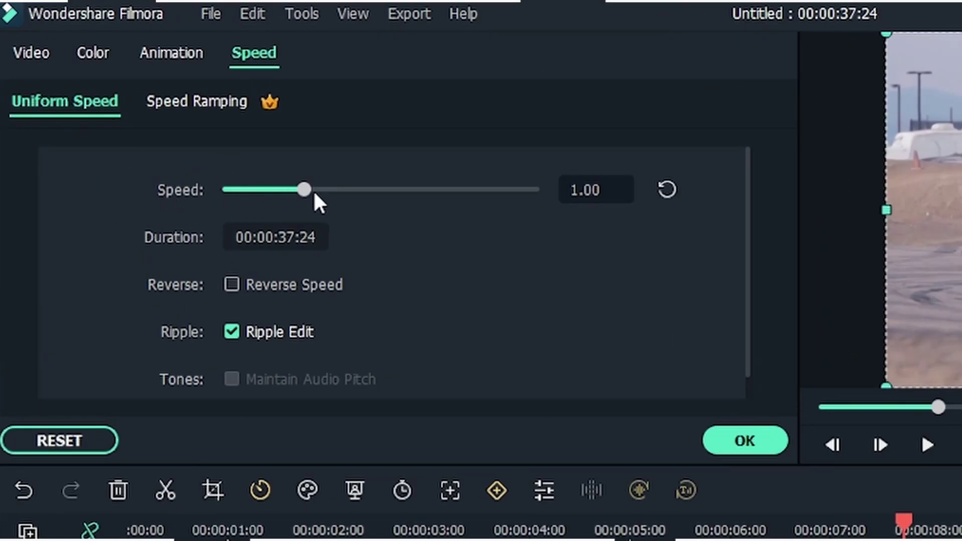
left_click_drag(363, 186, 366, 186)
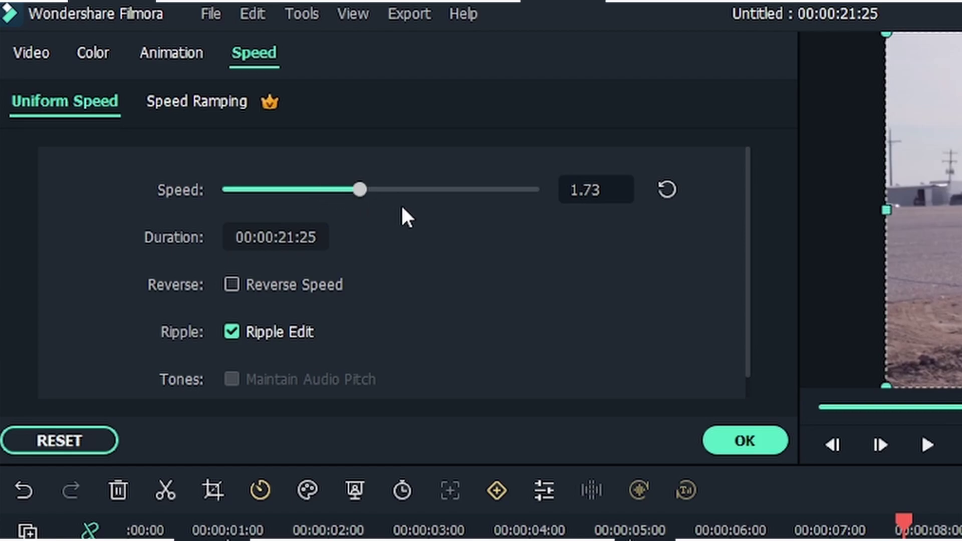
left_click(436, 189)
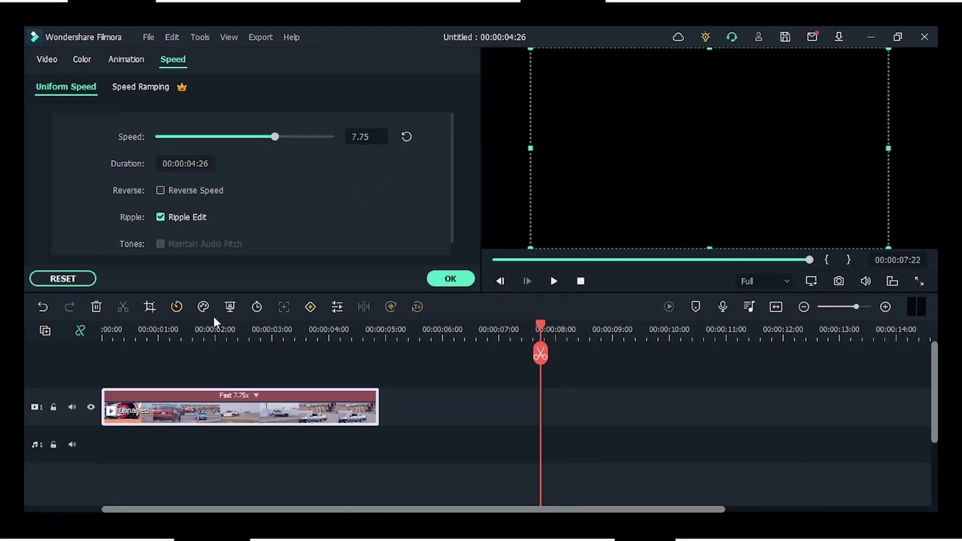
left_click_drag(209, 329, 272, 329)
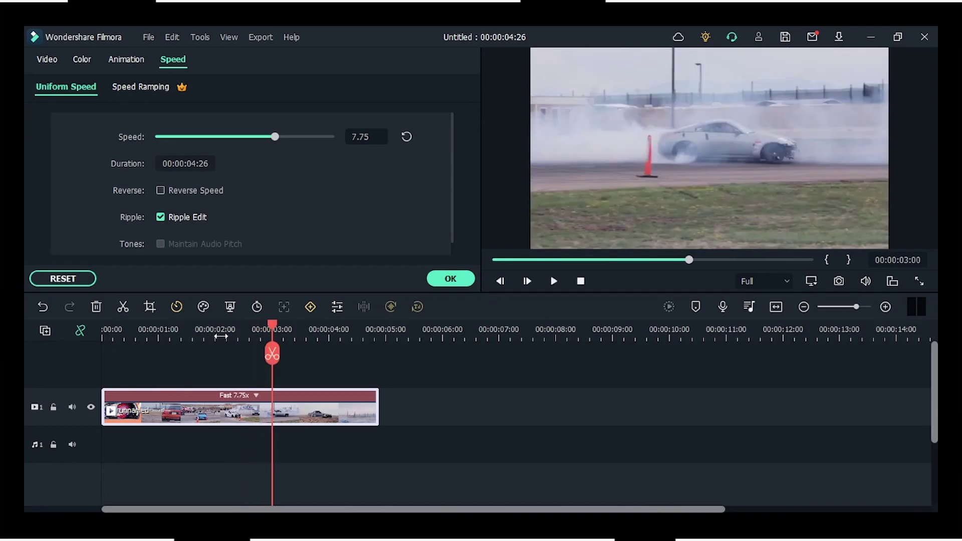
scroll(161, 188, "down", 1)
left_click(161, 177)
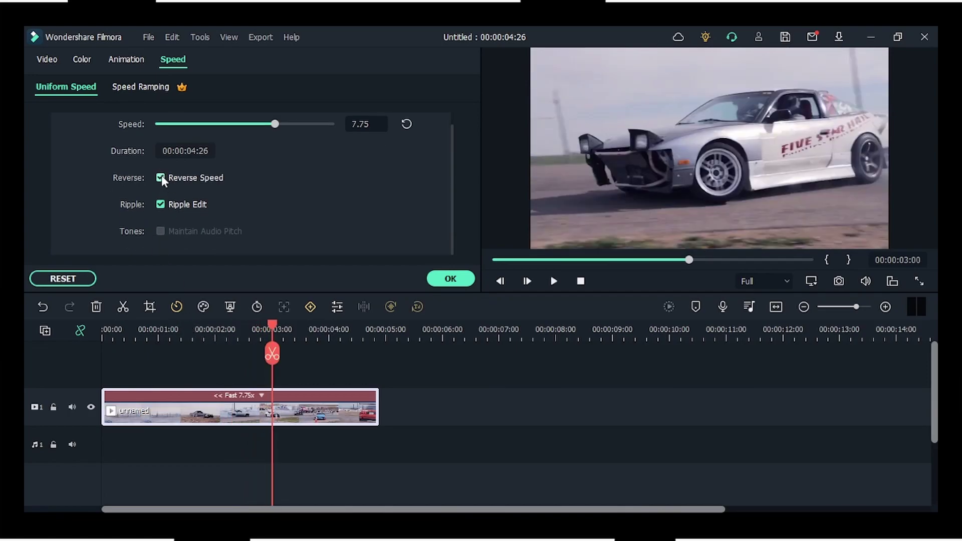
left_click(198, 331)
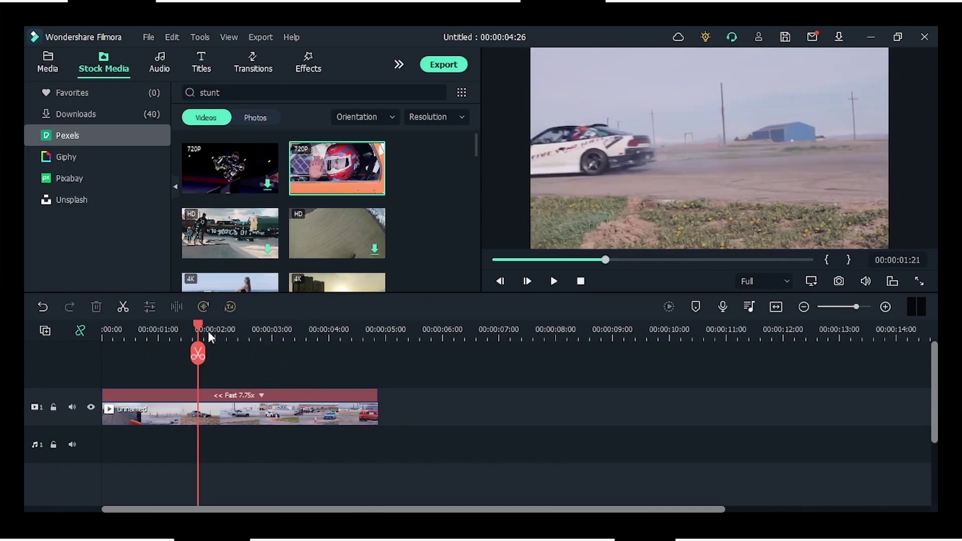
Turn reverse off and reset the clip speed to 1.00, then show the Speed Ramping presets
double_click(258, 416)
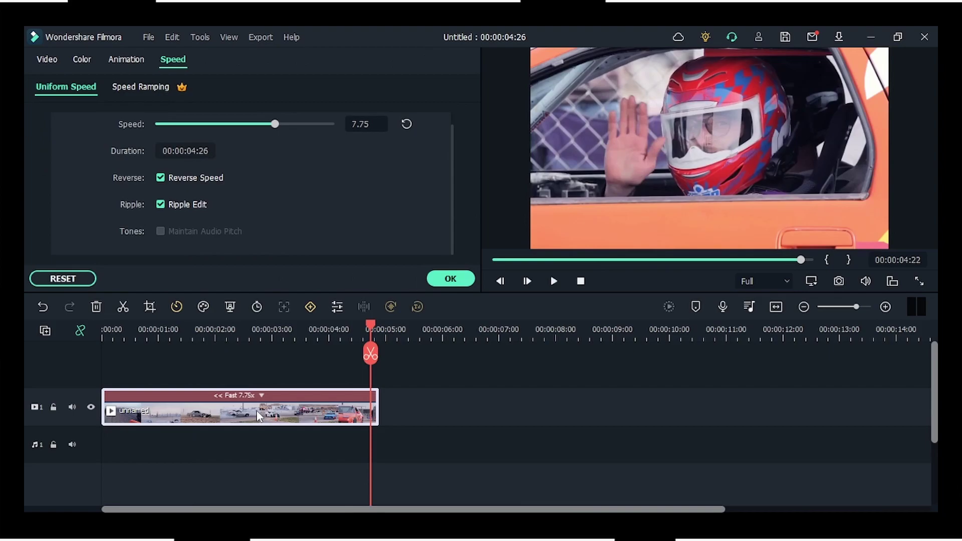
left_click(178, 182)
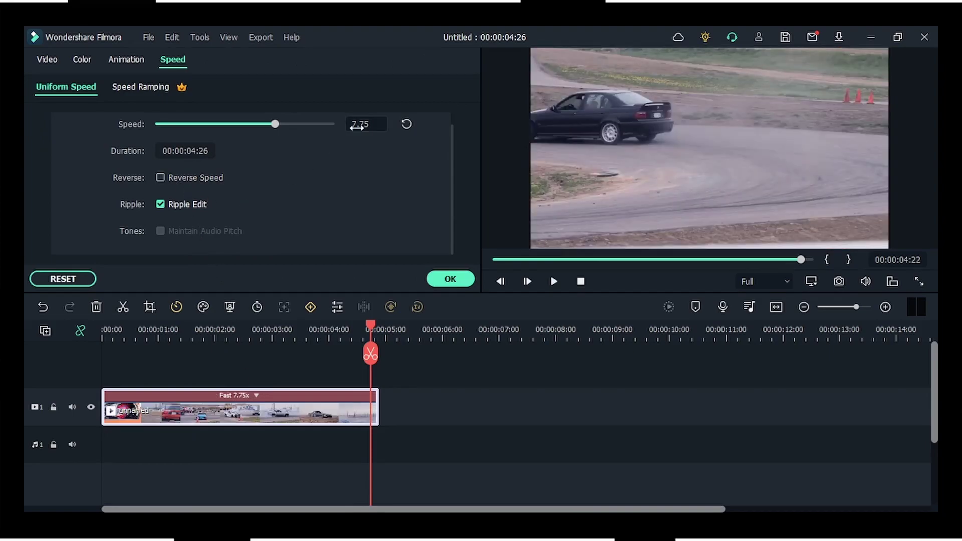
left_click(407, 124)
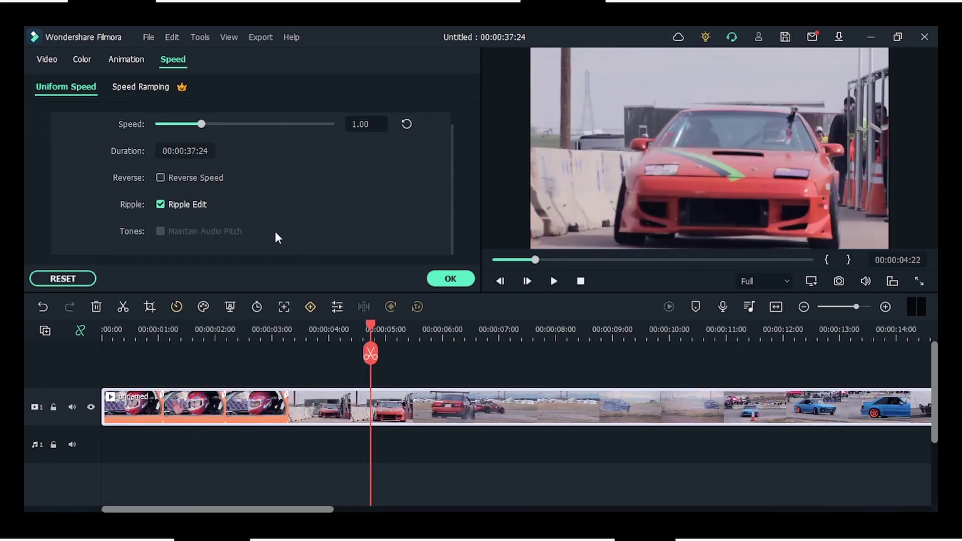
left_click(144, 84)
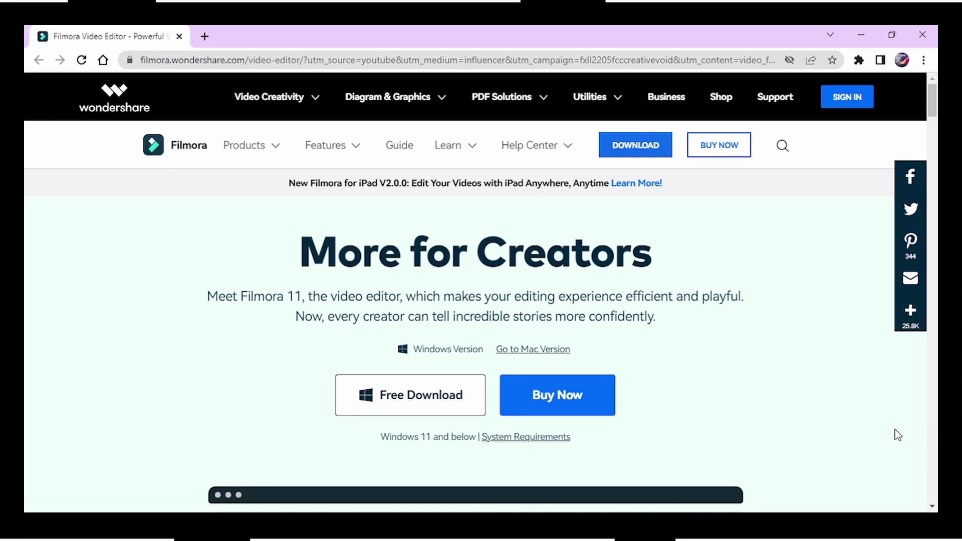
scroll(754, 401, "down", 8)
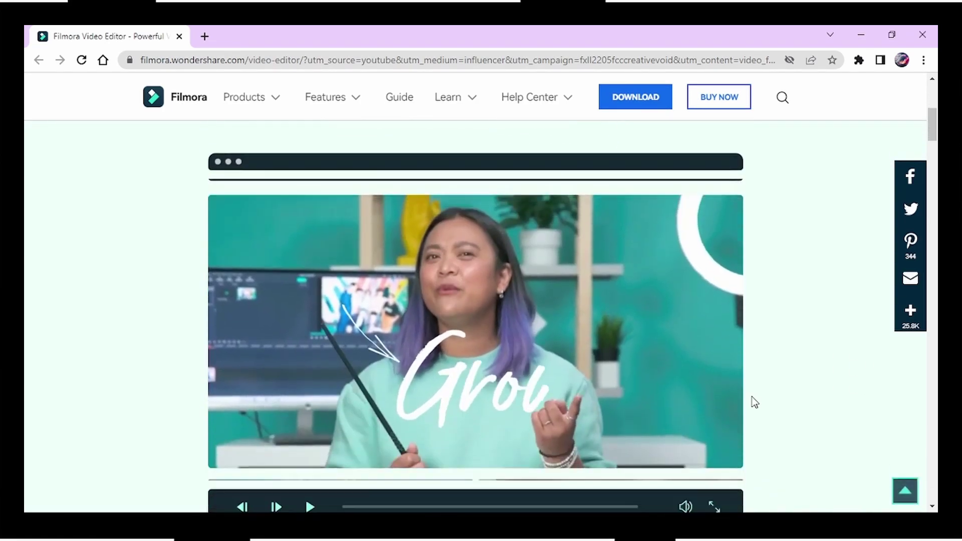
scroll(750, 393, "down", 15)
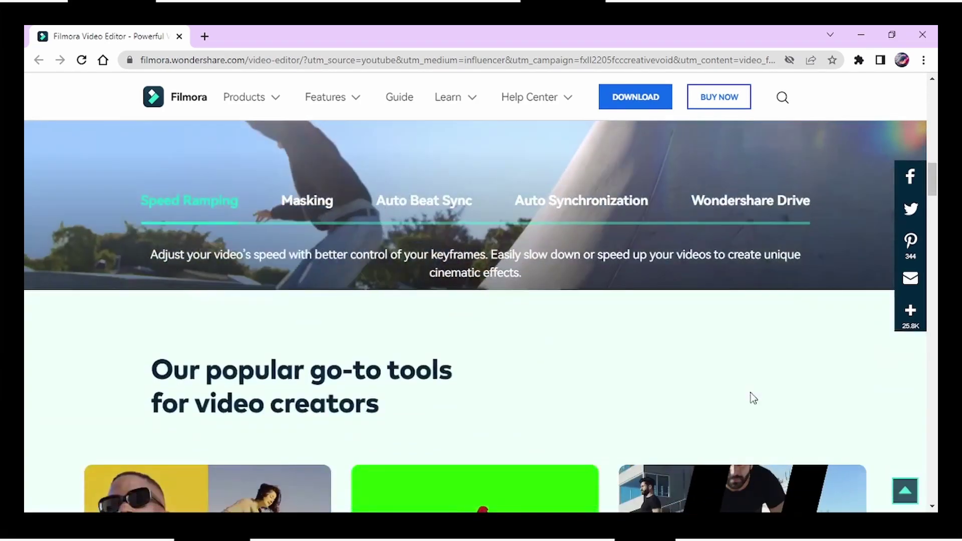
scroll(750, 393, "down", 20)
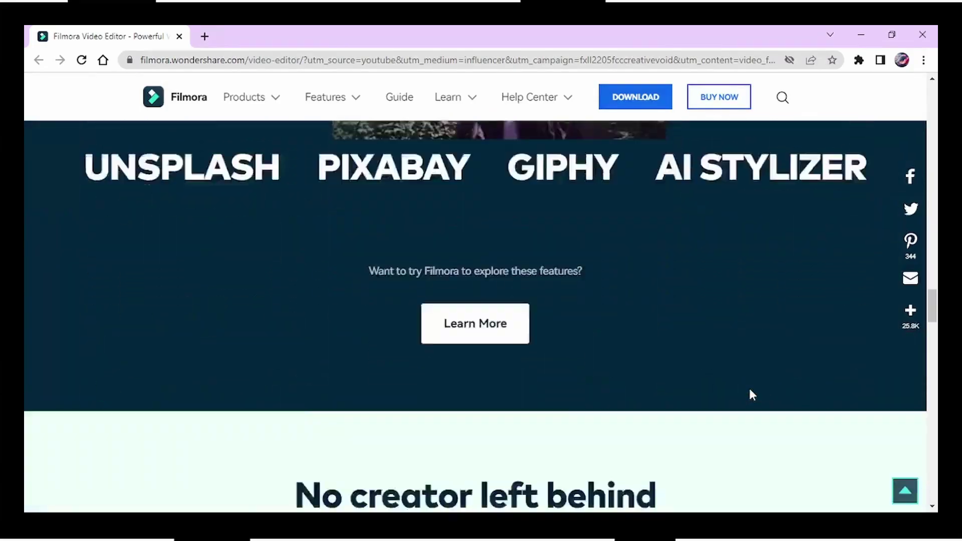
scroll(751, 393, "down", 10)
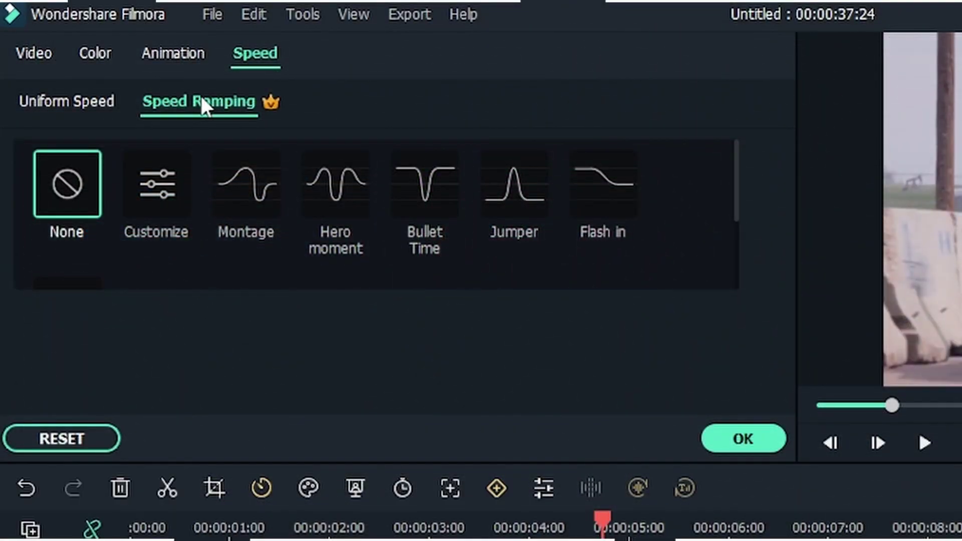
Apply the Montage speed-ramp preset to the stunt clip and play it to preview
left_click(257, 190)
scroll(247, 321, "down", 2)
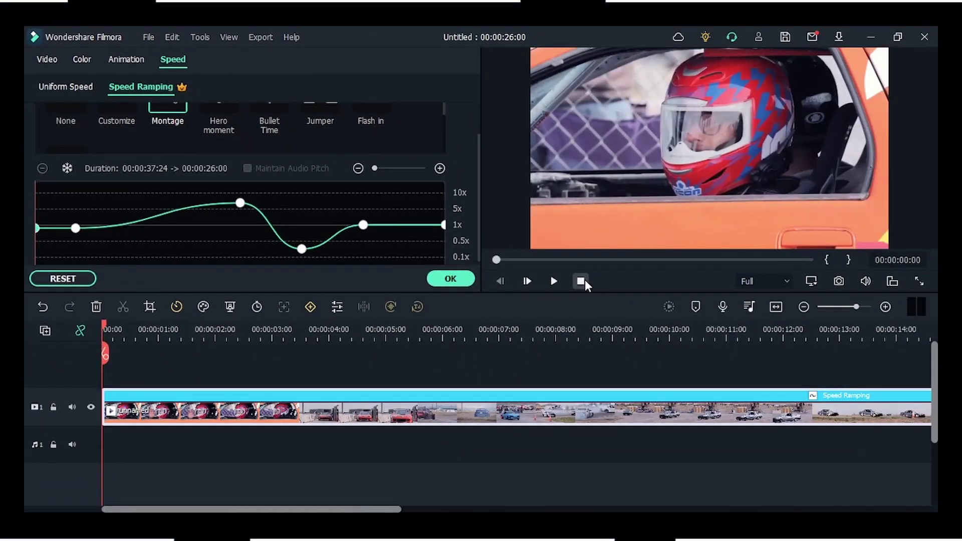
key("space")
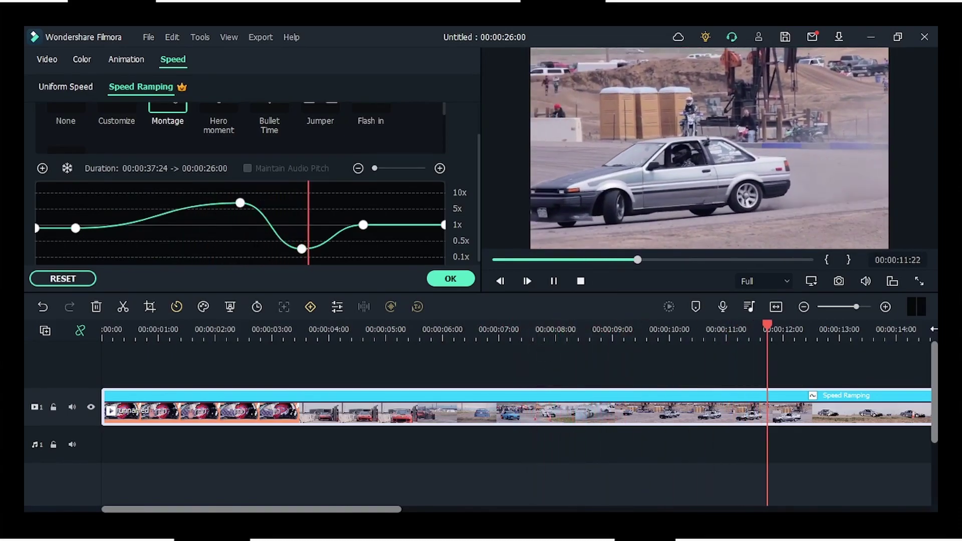
Switch from Hero moment to the Customize ramp's flat 1x curve and place the playhead at 00:00:00:24
left_click(216, 113)
left_click(116, 134)
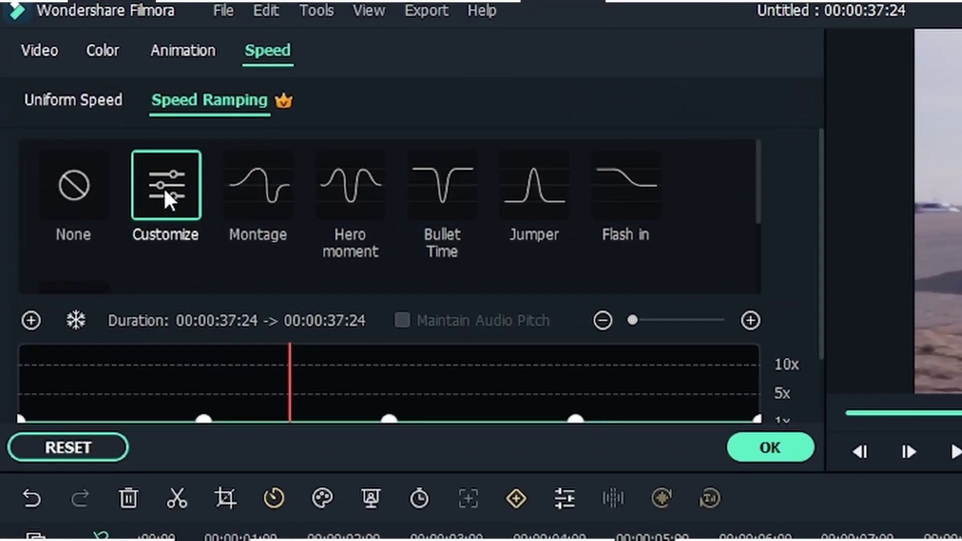
scroll(116, 135, "down", 3)
scroll(311, 268, "up", 3)
scroll(738, 229, "down", 3)
scroll(740, 229, "up", 3)
key("Home")
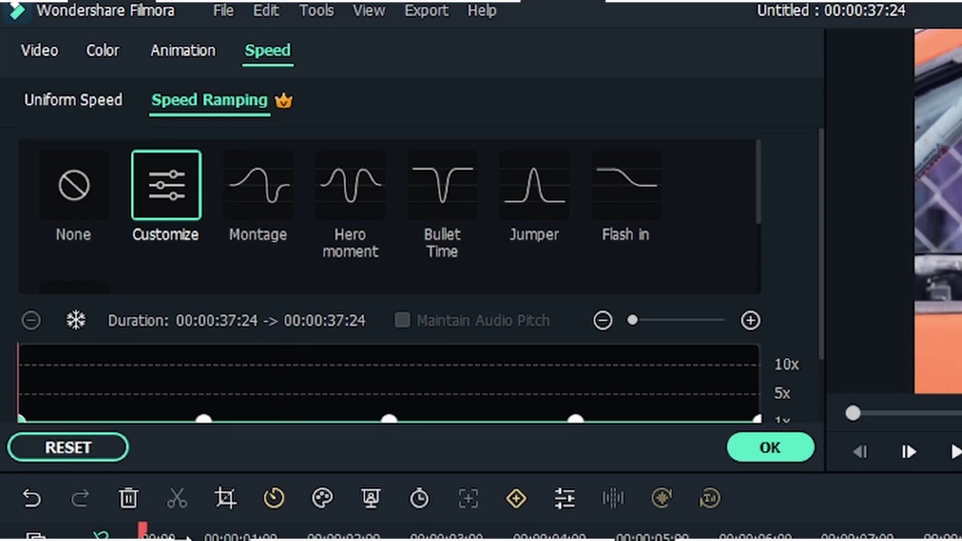
scroll(166, 316, "down", 2)
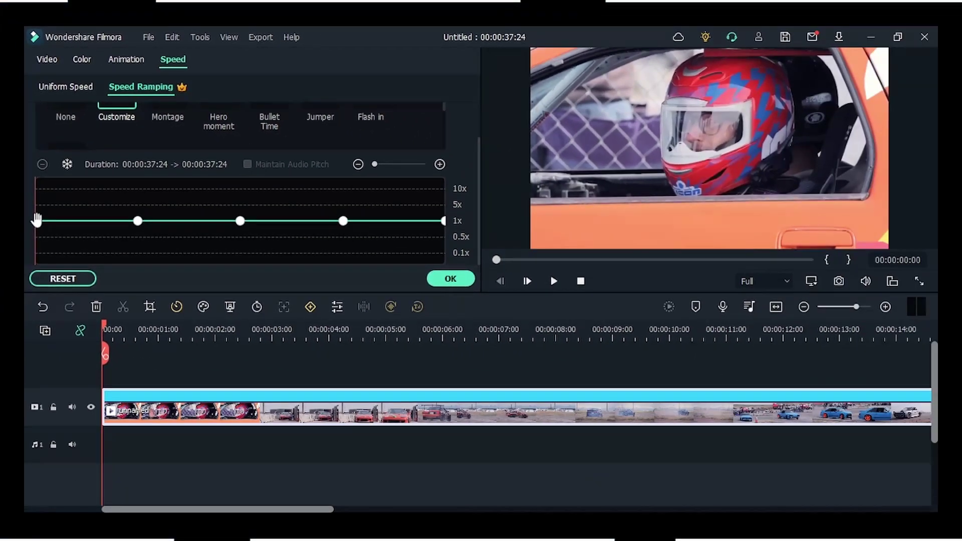
left_click_drag(104, 323, 538, 351)
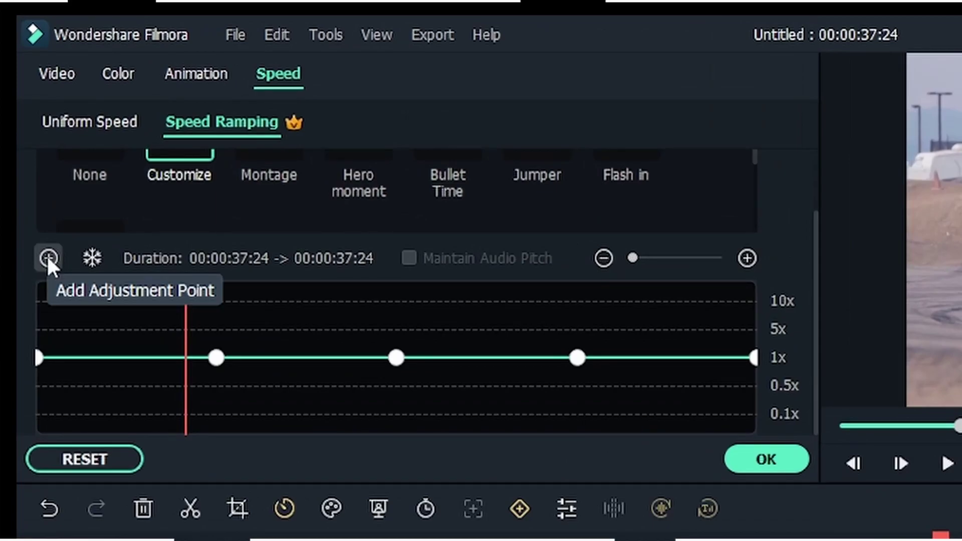
Add a speed point raised to about 2.8x, preview it, then undo the change
left_click(48, 257)
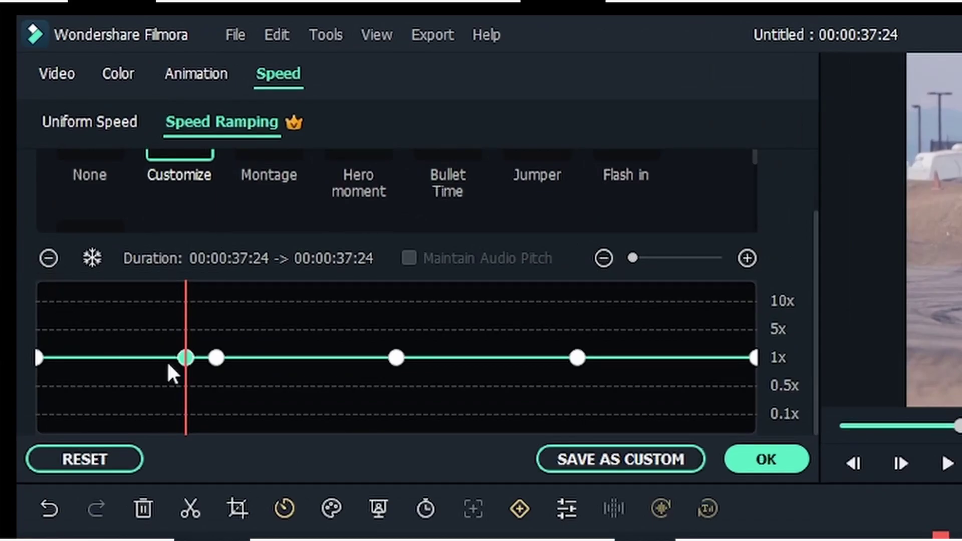
left_click_drag(188, 356, 184, 382)
key("space")
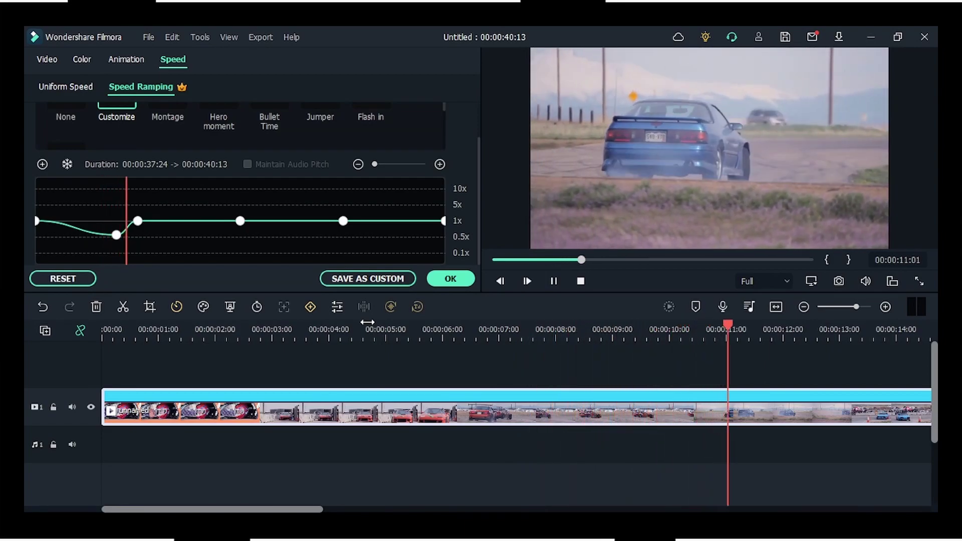
key("ctrl+z")
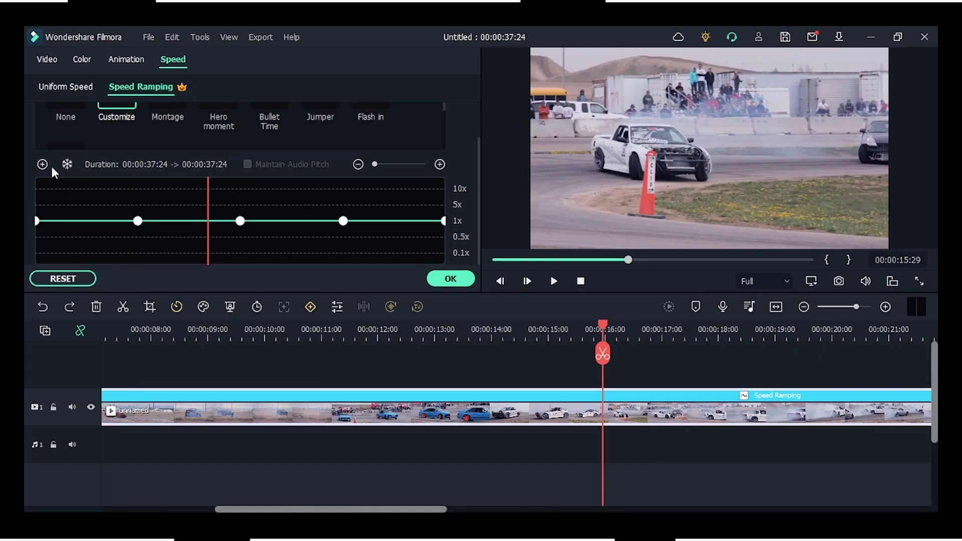
Add a new speed point at 00:00:14:19 and slow it below 0.5x
left_click(42, 164)
left_click(195, 193)
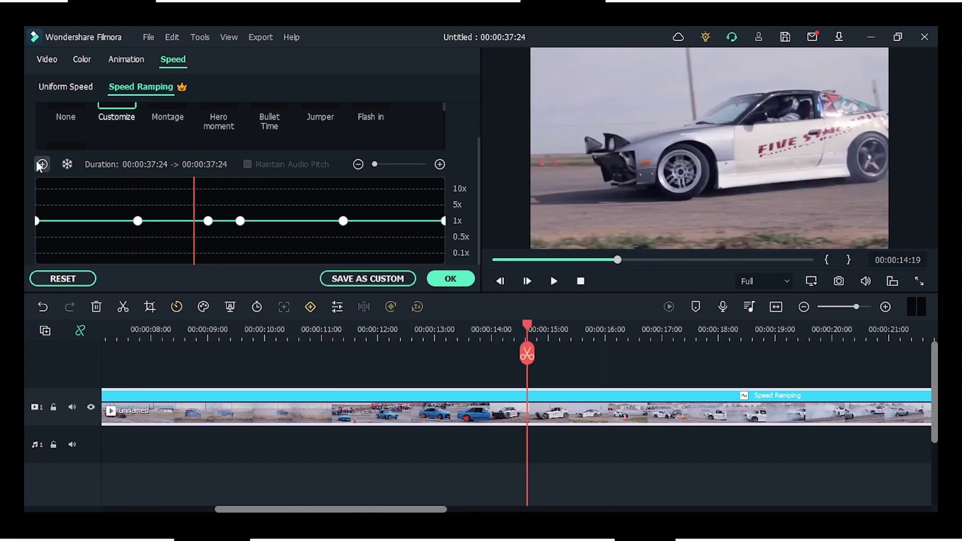
left_click_drag(208, 220, 208, 241)
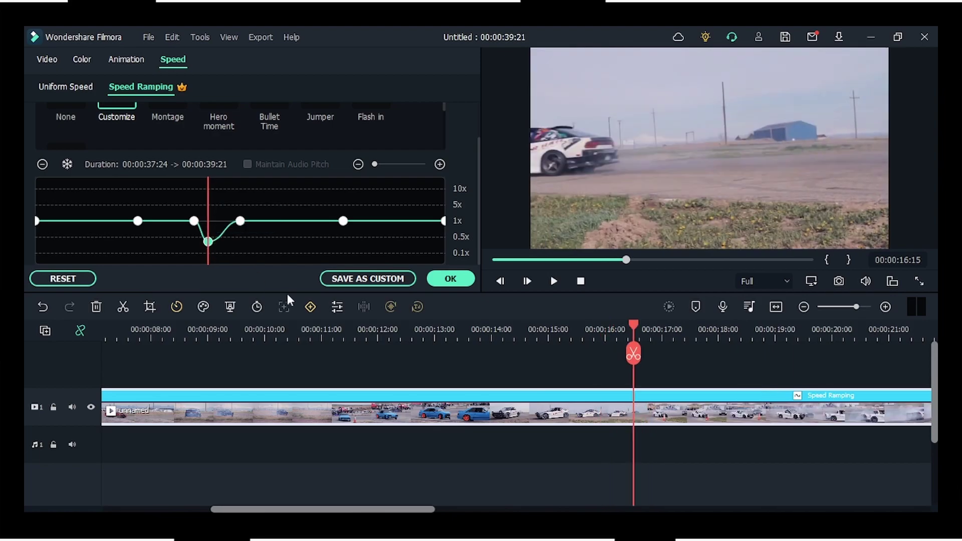
Play and scrub the slowed clip from about 00:00:13:00 up to around 35 seconds
key("space")
left_click(423, 336)
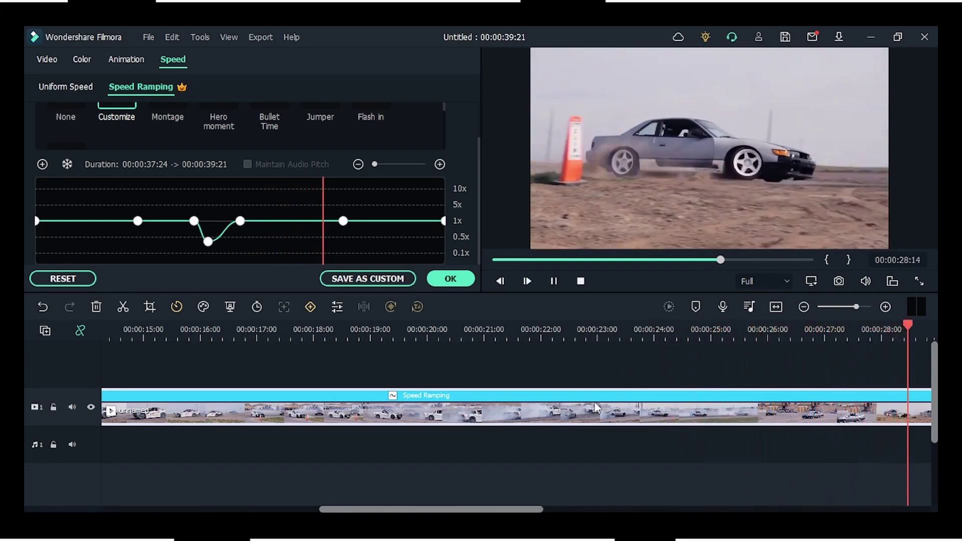
key("space")
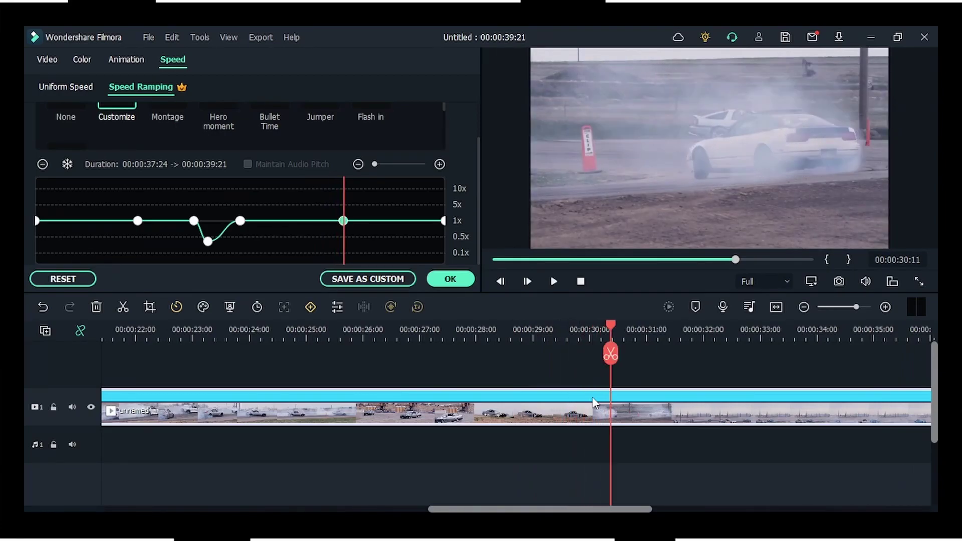
mouse_move(642, 322)
left_mouse_down()
mouse_move(526, 330)
mouse_move(579, 330)
left_mouse_up()
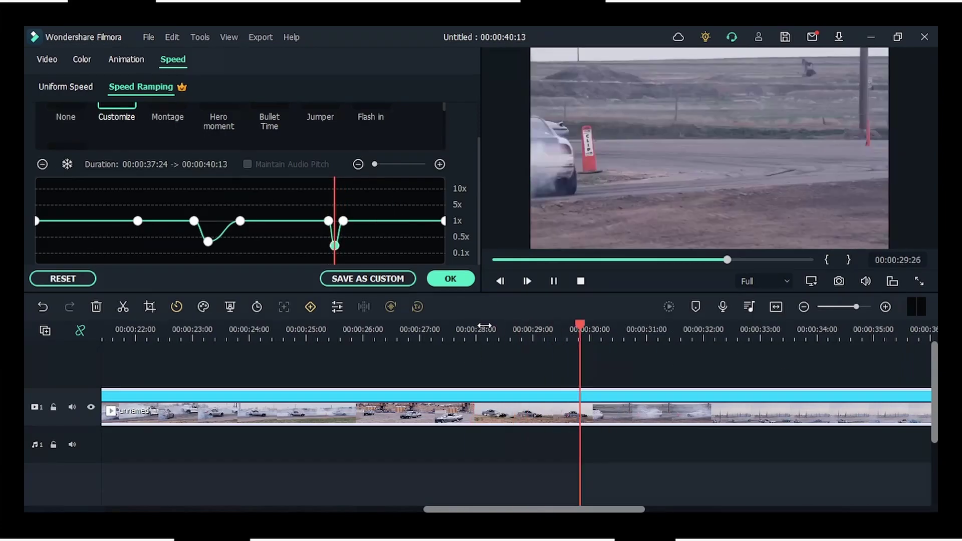
scroll(562, 338, "up", 3)
scroll(562, 338, "down", 3)
left_click_drag(148, 339, 679, 339)
key("space")
Raise a curve point to 10x speed and add a slowed point near the curve's end
left_click_drag(227, 220, 227, 189)
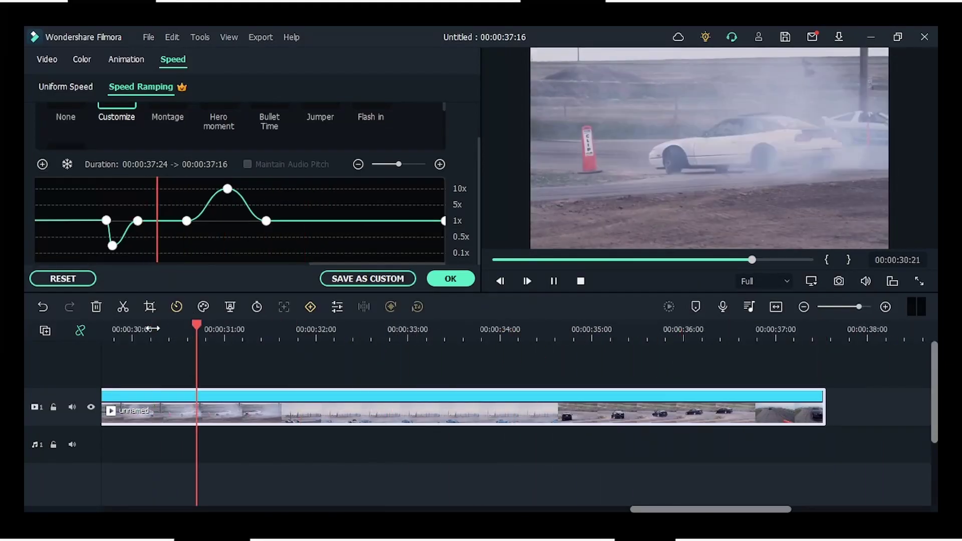
left_click(408, 220)
mouse_move(415, 221)
left_mouse_down()
mouse_move(415, 249)
mouse_move(426, 217)
mouse_move(365, 216)
mouse_move(423, 213)
mouse_move(419, 229)
left_mouse_up()
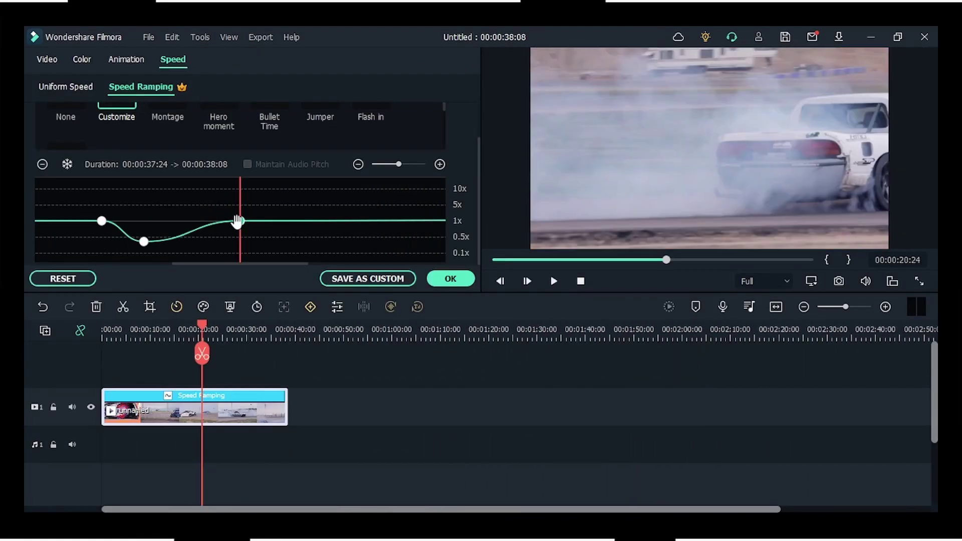
left_click(179, 328)
key("ctrl+plus")
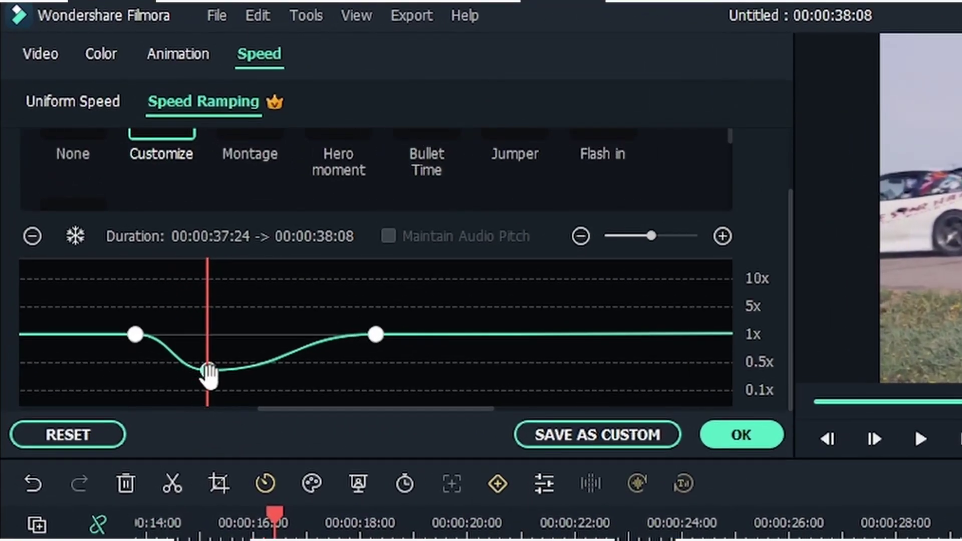
left_click_drag(208, 371, 215, 335)
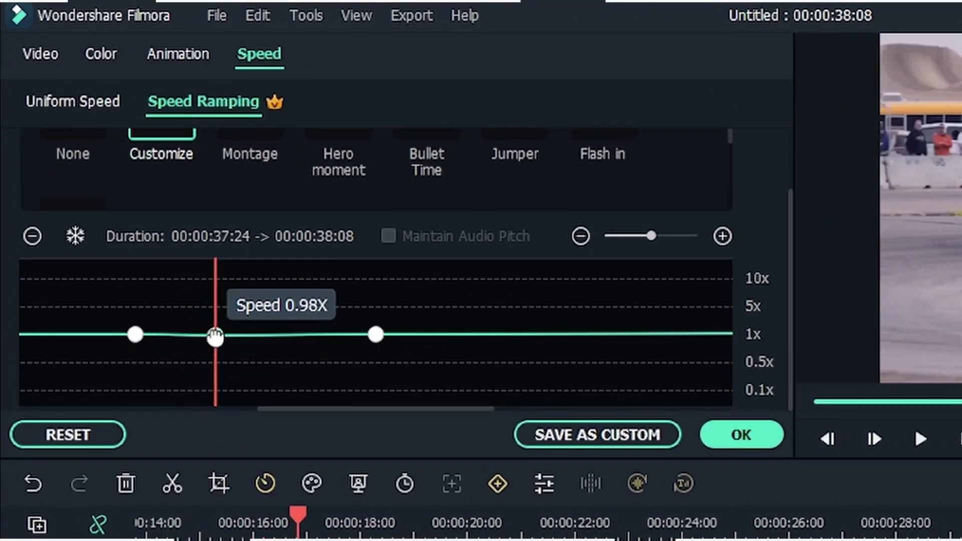
key("ctrl+z")
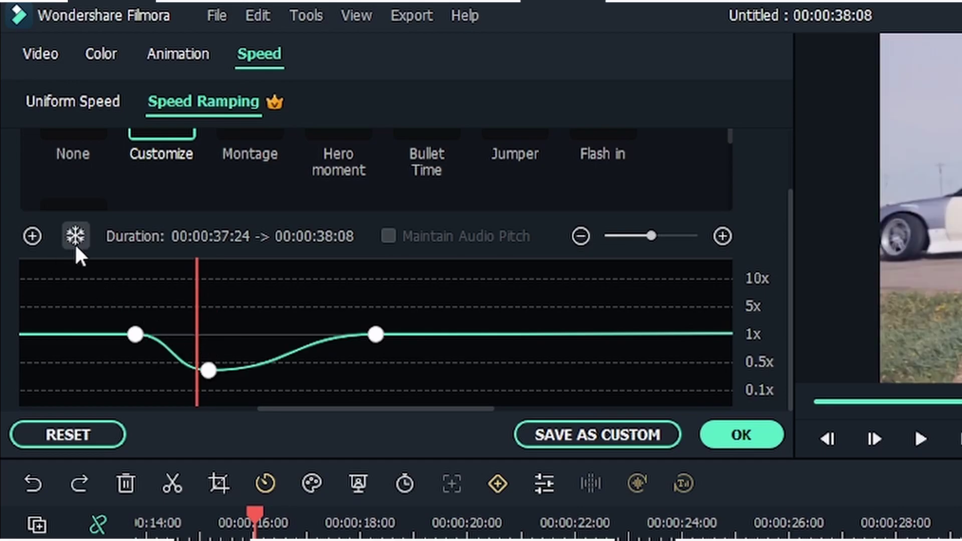
left_click(208, 366)
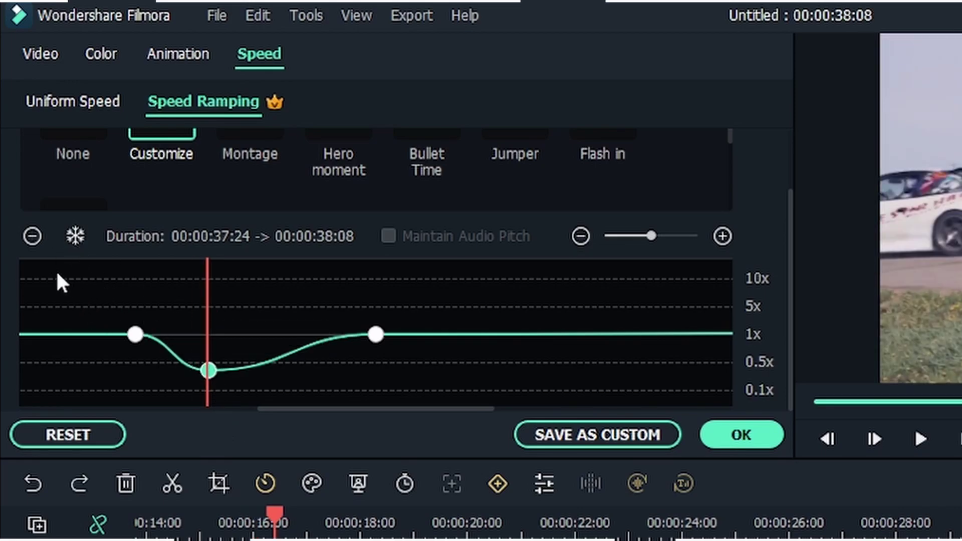
left_click(26, 241)
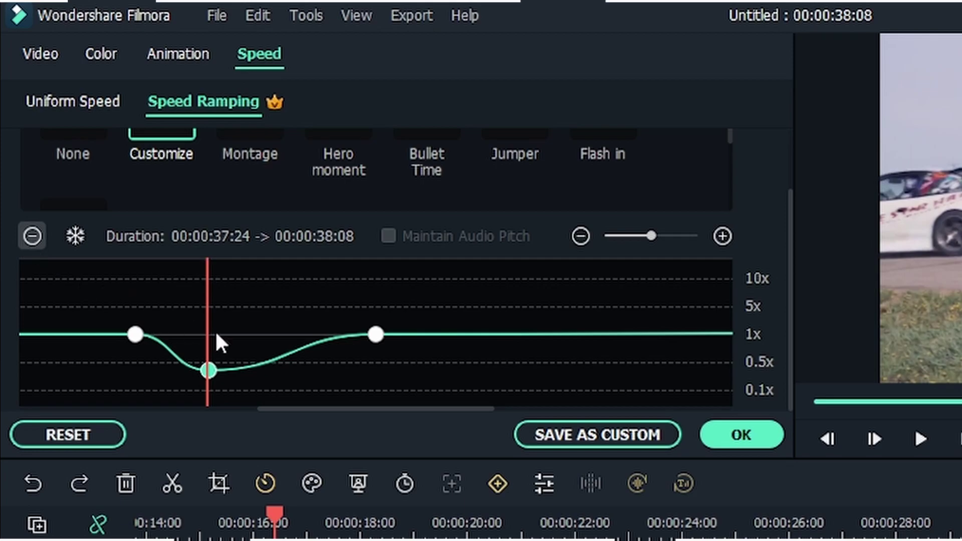
key("ctrl+z")
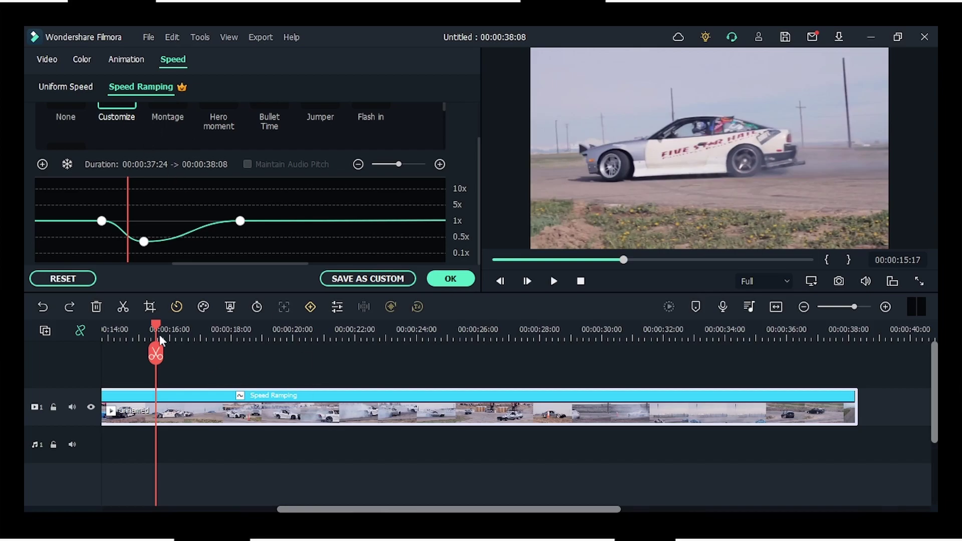
Move the playhead to 38:02 near the end of the clip
left_click_drag(178, 332, 830, 366)
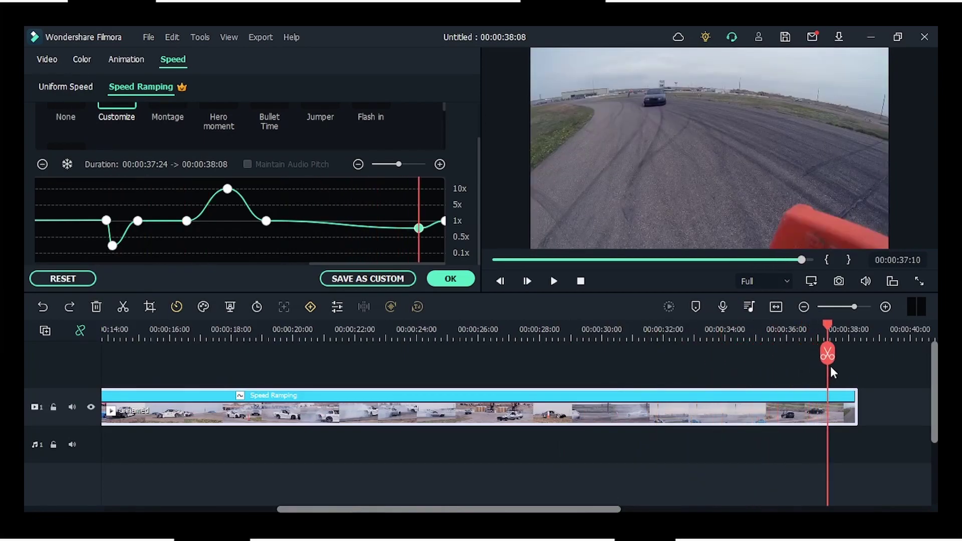
left_click(843, 363)
left_click_drag(834, 324, 853, 328)
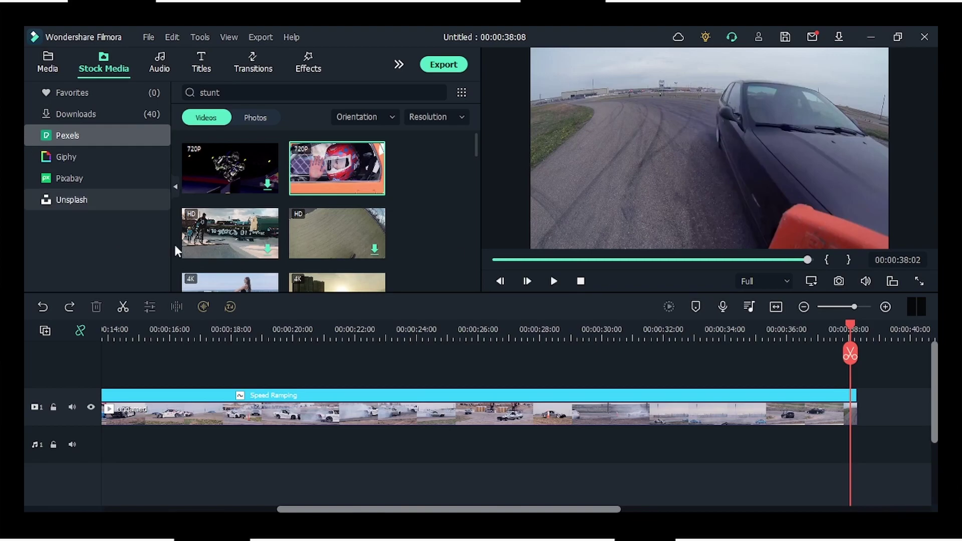
Add a 10.0-second freeze frame at the playhead in the clip's speed ramping settings
double_click(635, 419)
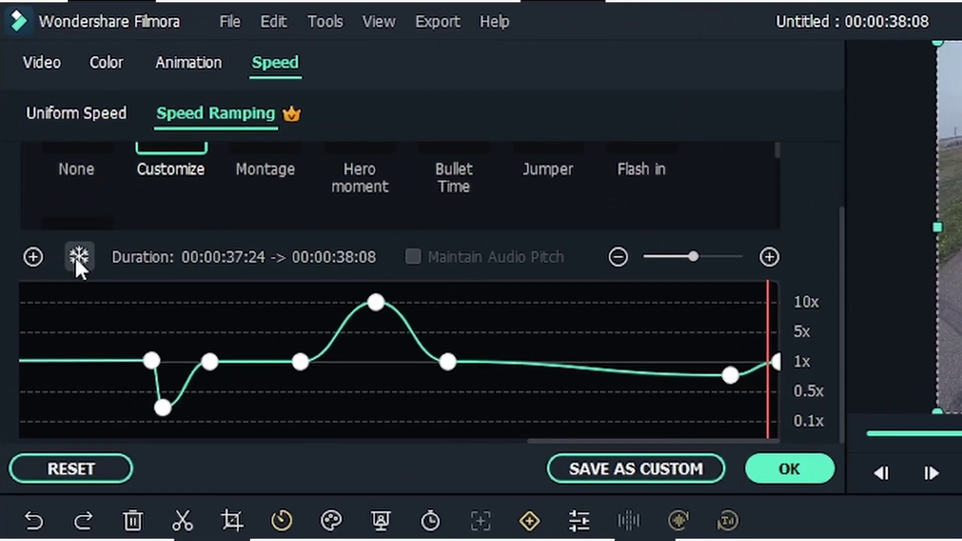
left_click(76, 260)
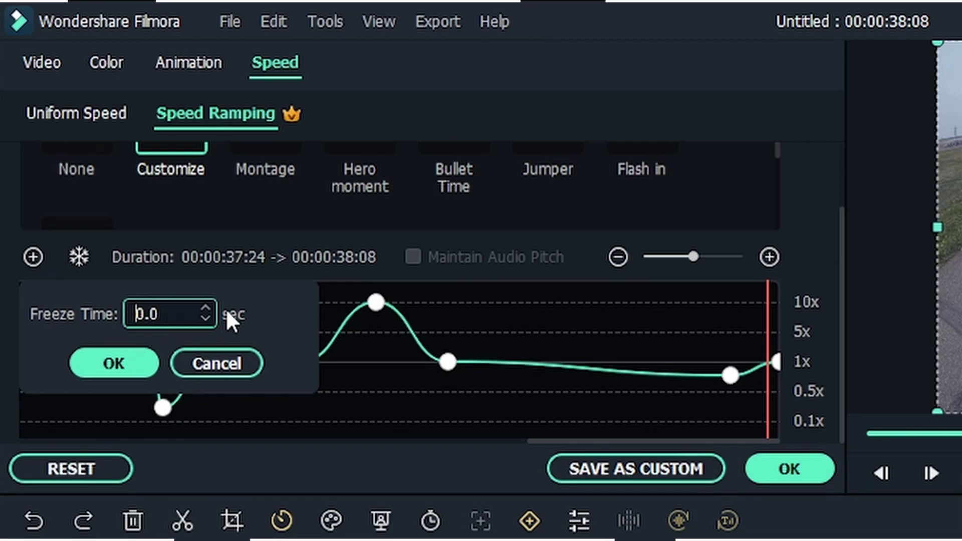
left_click_drag(178, 311, 151, 311)
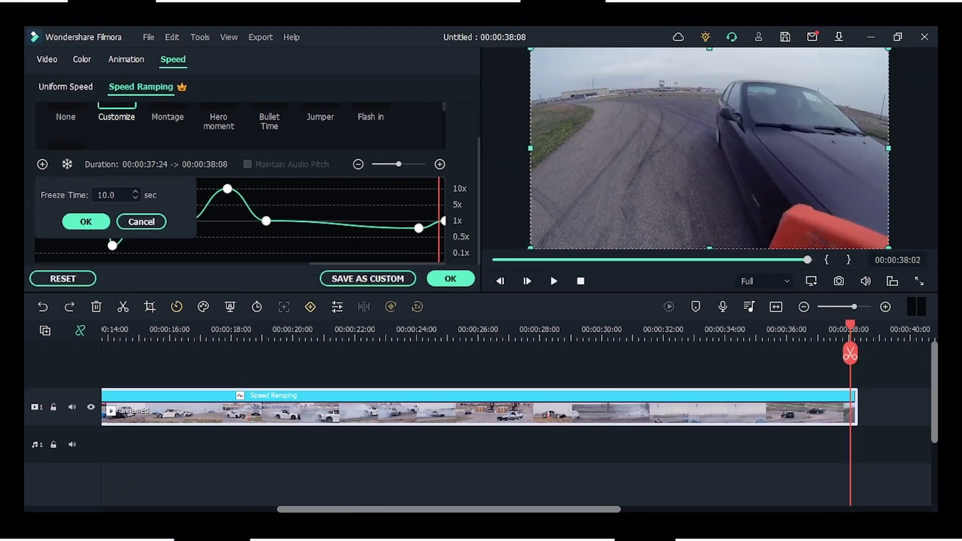
left_click(86, 221)
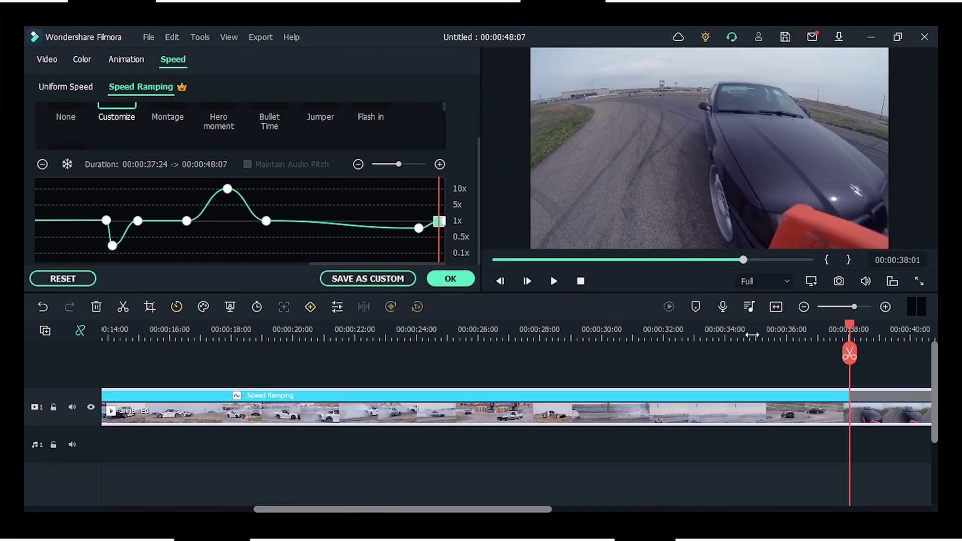
Preview the freeze, then trim the Freeze Frame segment shorter on the timeline
key("space")
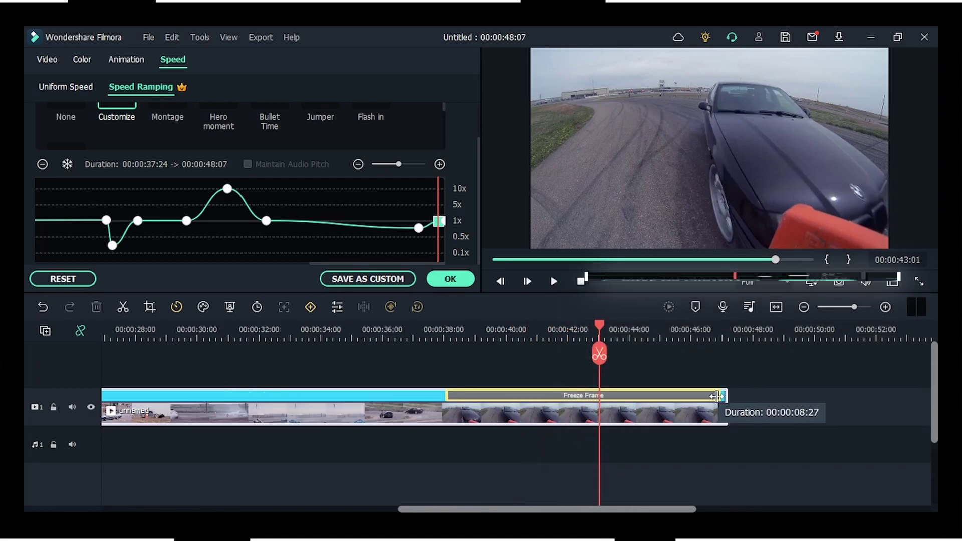
left_click_drag(666, 395, 570, 396)
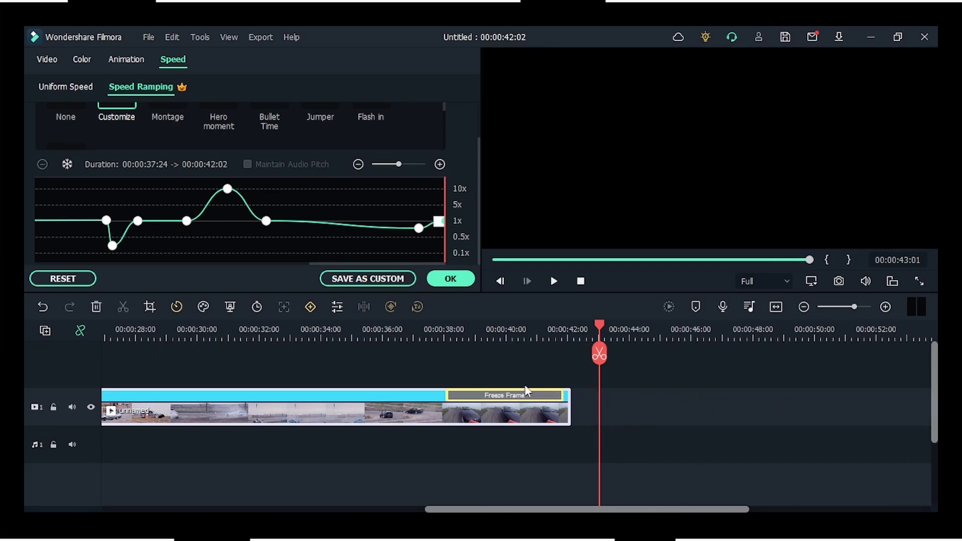
key("space")
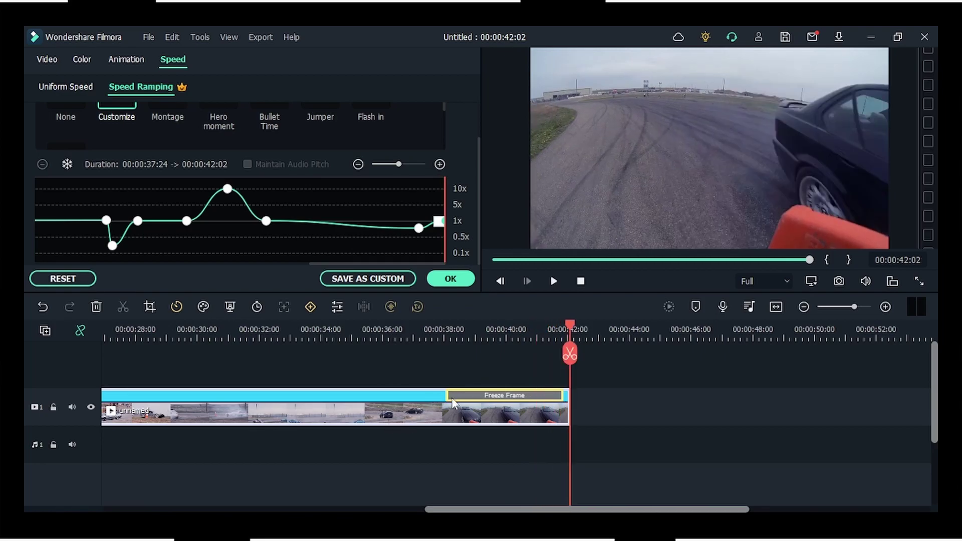
Stop playback, zoom into the speed graph, and delete the freeze marker
key("ctrl+z")
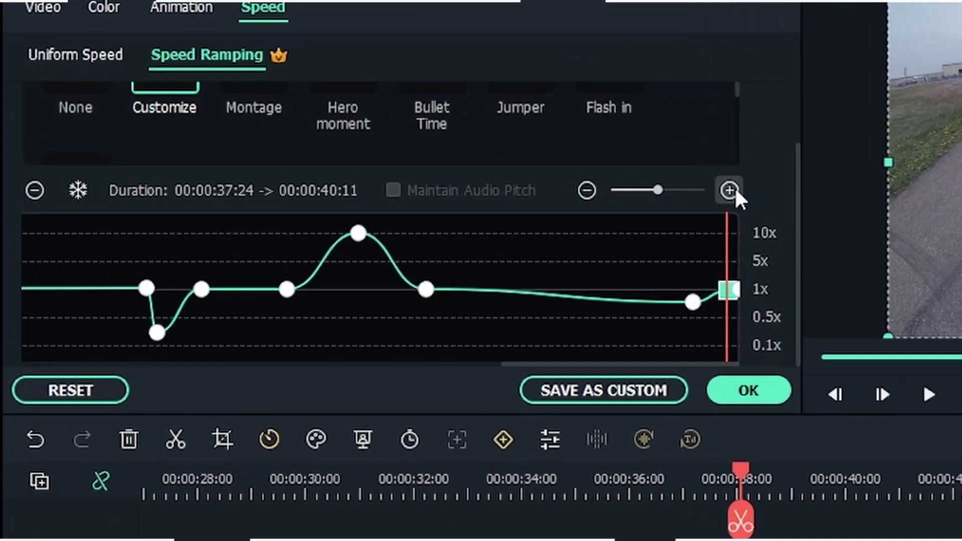
left_click(440, 164)
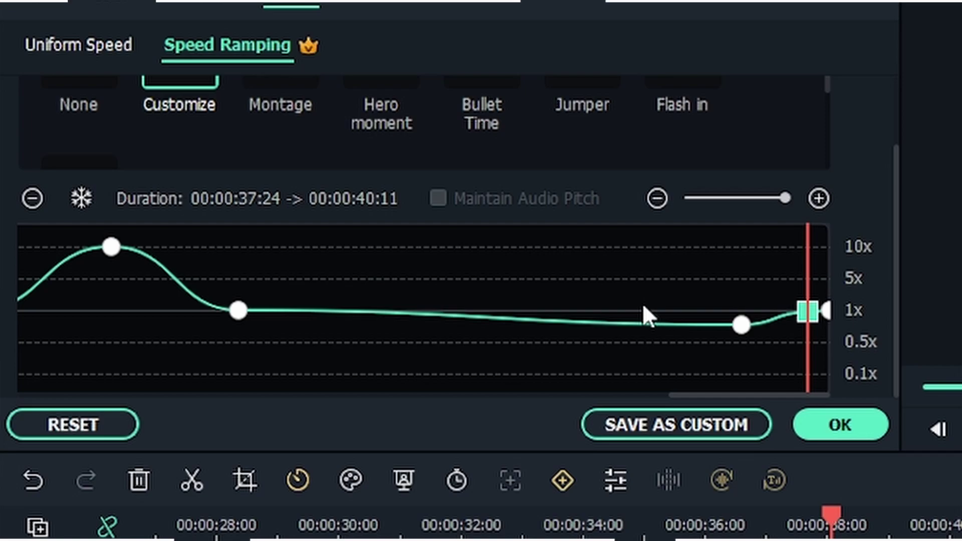
left_click(33, 198)
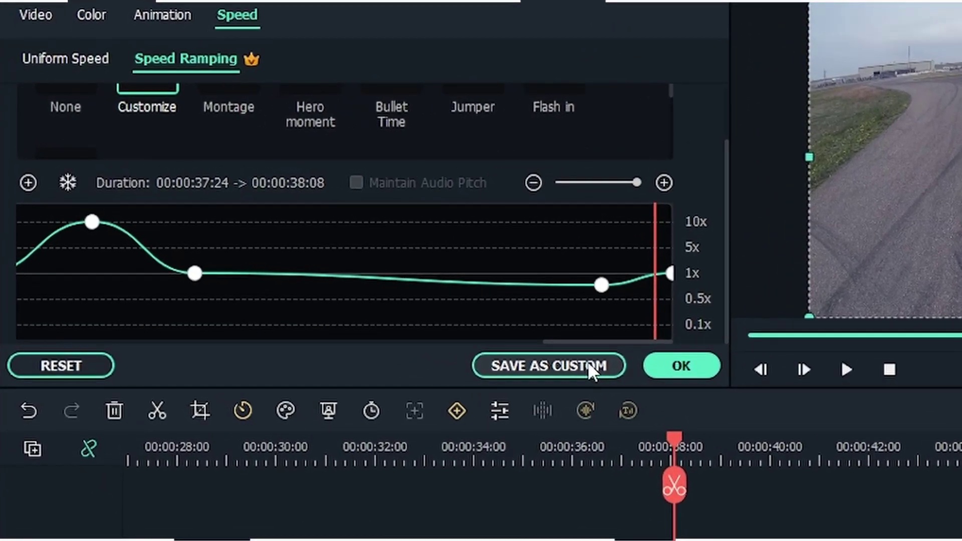
Start saving the speed curve as a custom preset
left_click(588, 362)
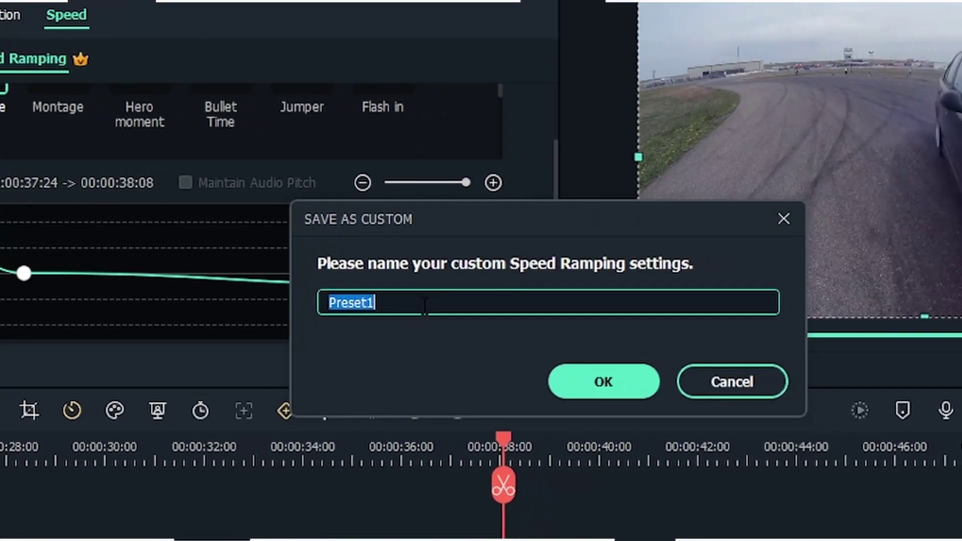